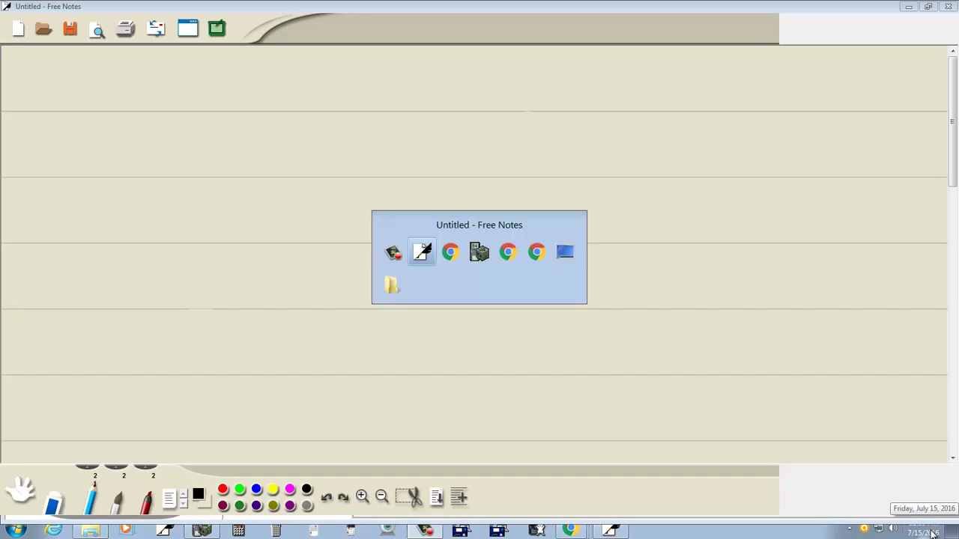
key(alt+Tab)
key(alt+Tab)
- Handwrite the heading '#15 r = 4 cos 2θ' at the top left of the notes page
key(alt+Tab)
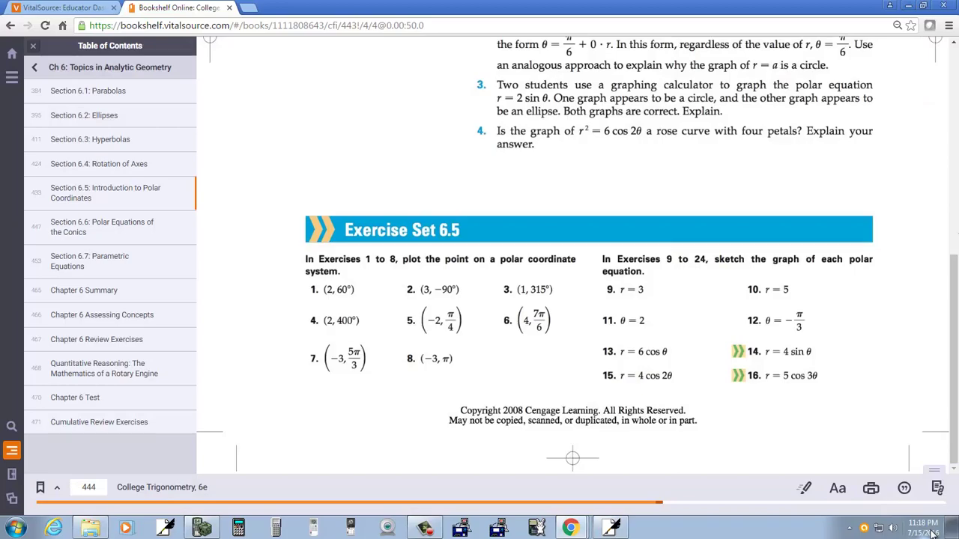
key(alt+Tab)
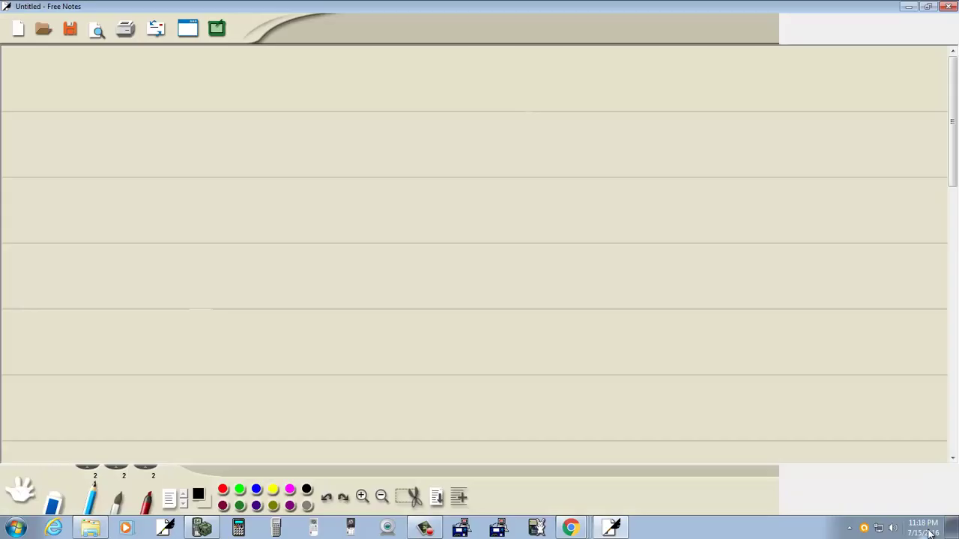
mouse_move(72, 77)
mouse_down()
mouse_move(86, 103)
mouse_move(100, 88)
mouse_move(112, 100)
mouse_move(165, 96)
mouse_up()
click(112, 103)
key(alt+Tab)
key(alt+Tab)
drag(155, 102, 211, 110)
key(alt+Tab)
key(alt+Tab)
drag(219, 104, 269, 110)
drag(267, 102, 278, 101)
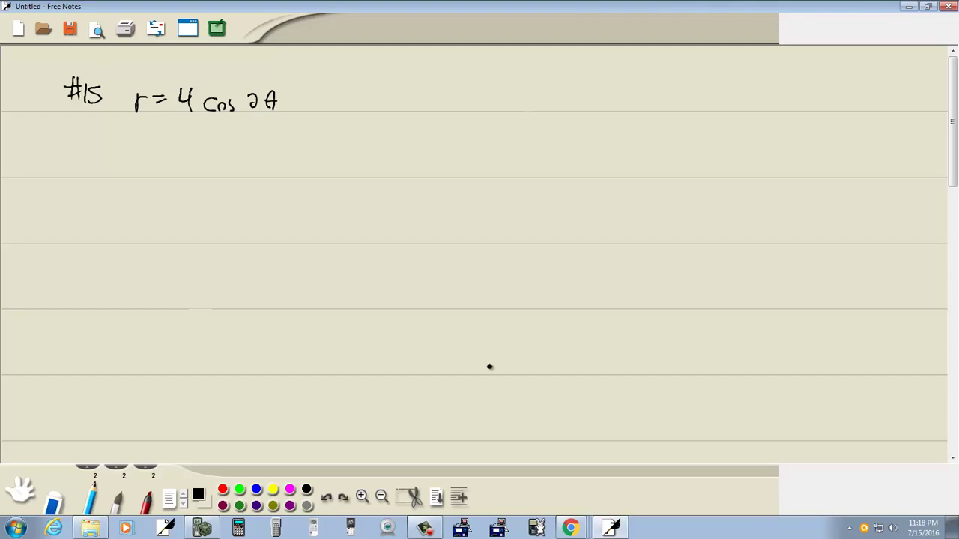
- Confirm POL mode, enter r1 = 4cos(2θ) in the Y= editor, and graph it
click(207, 524)
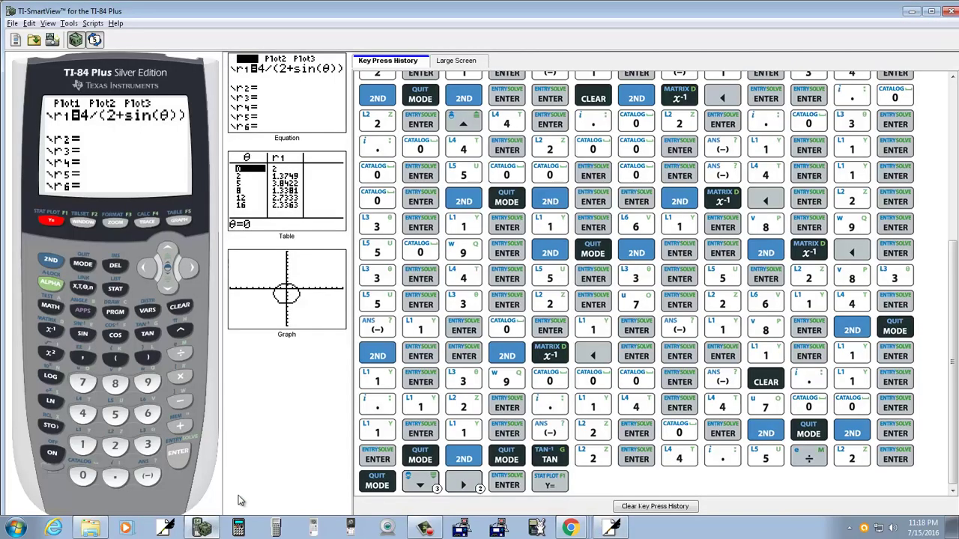
click(84, 266)
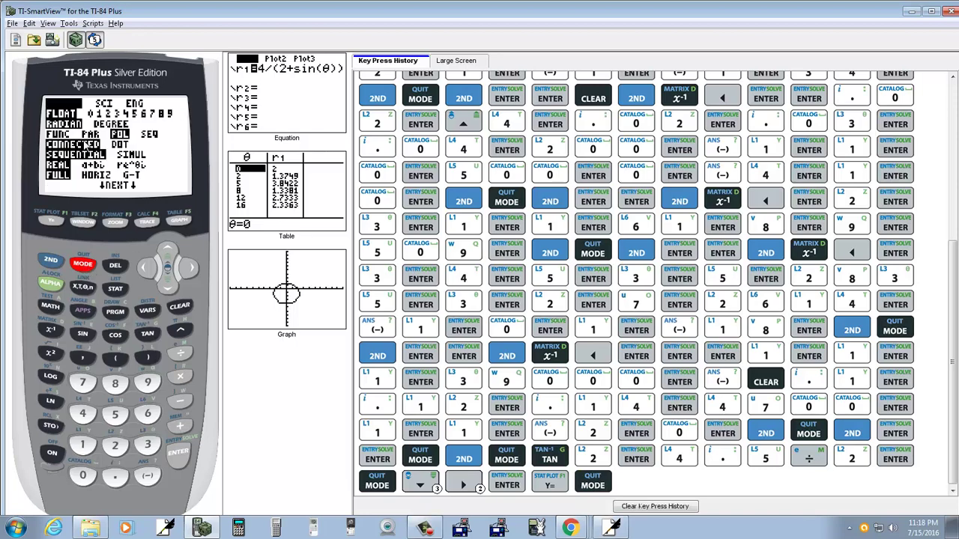
click(51, 221)
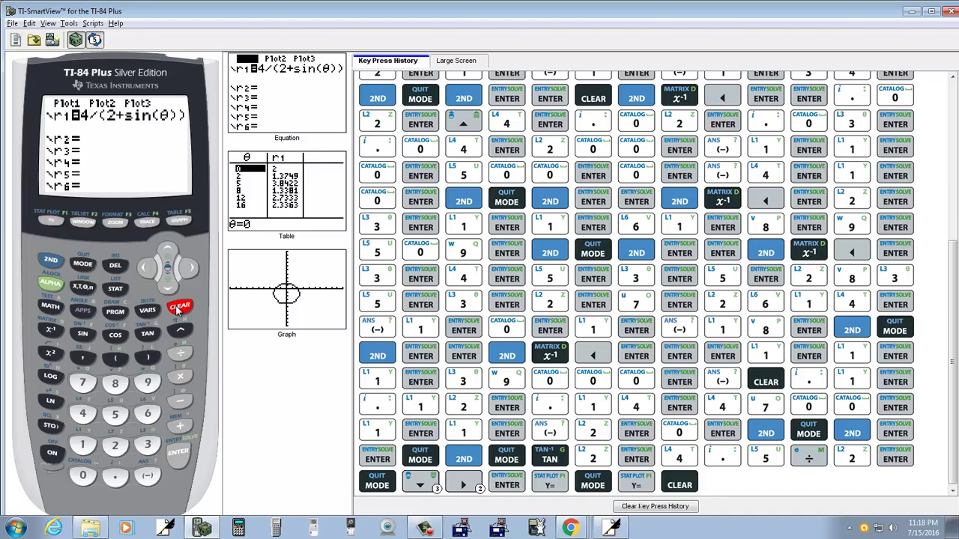
key(alt+Tab)
key(alt+Tab)
click(82, 414)
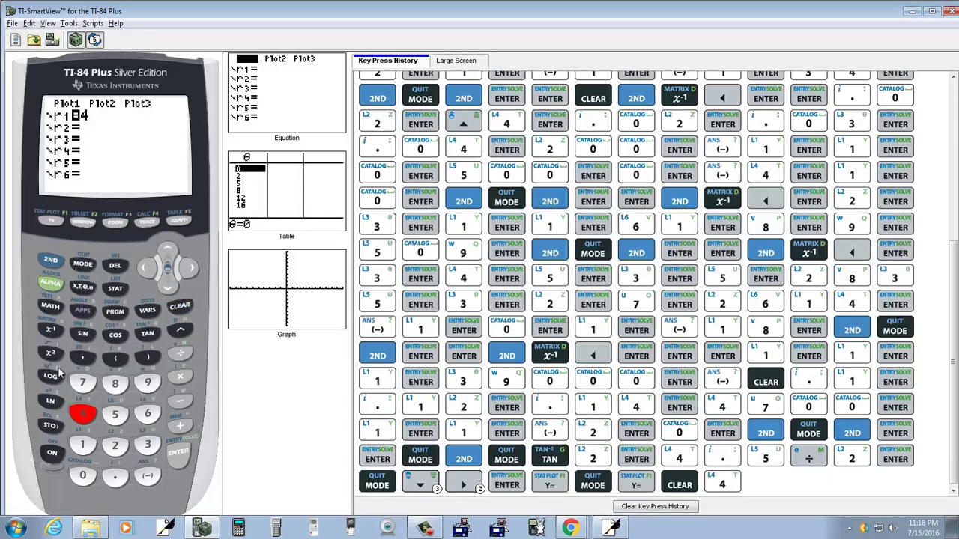
click(117, 337)
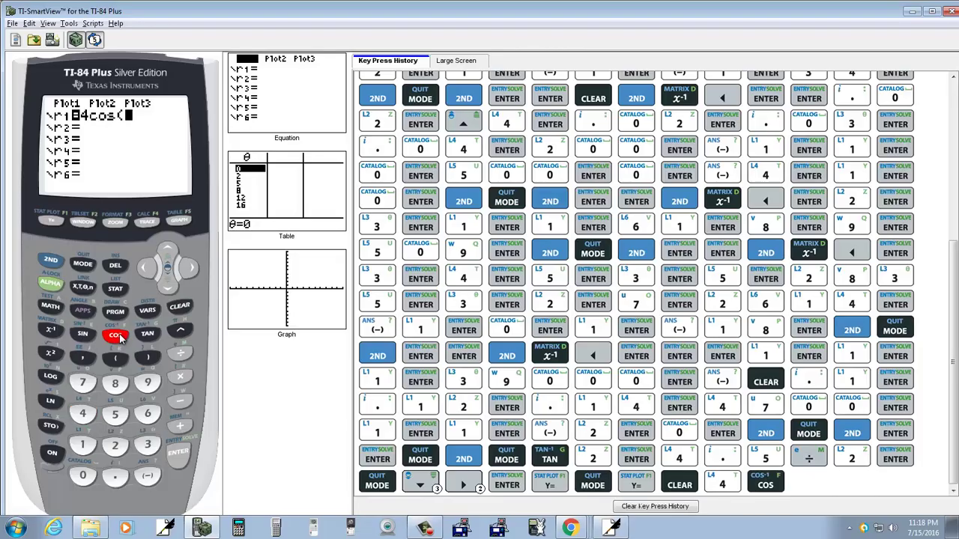
key(alt+Tab)
key(alt+Tab)
click(116, 448)
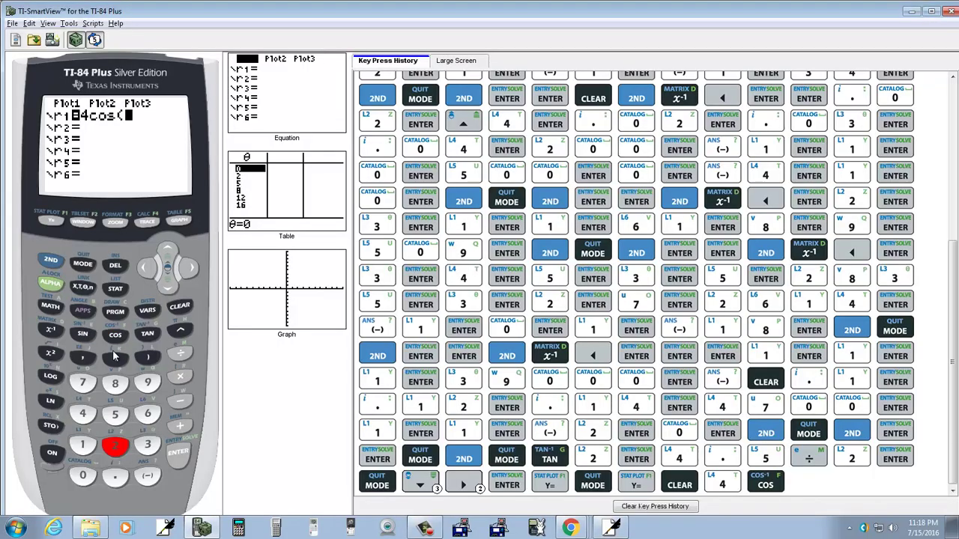
click(83, 288)
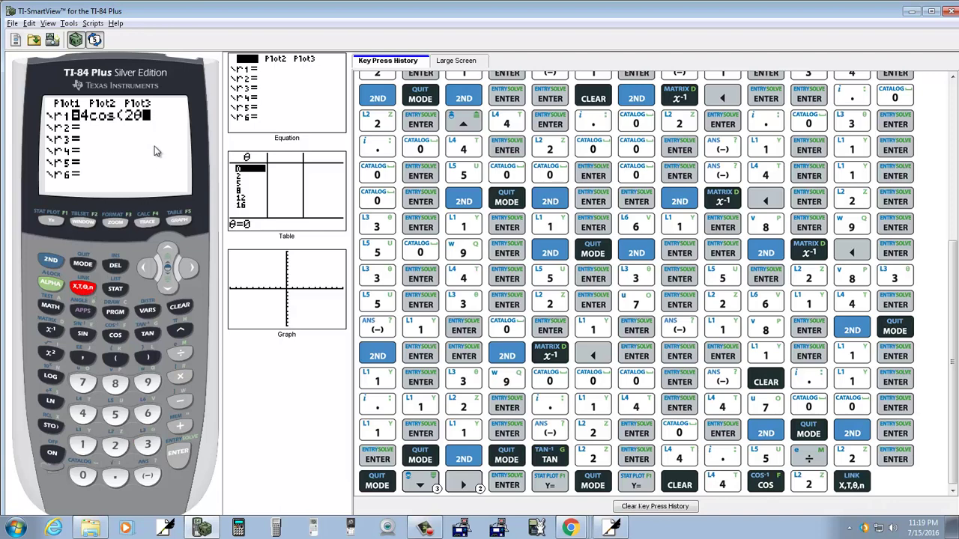
click(180, 221)
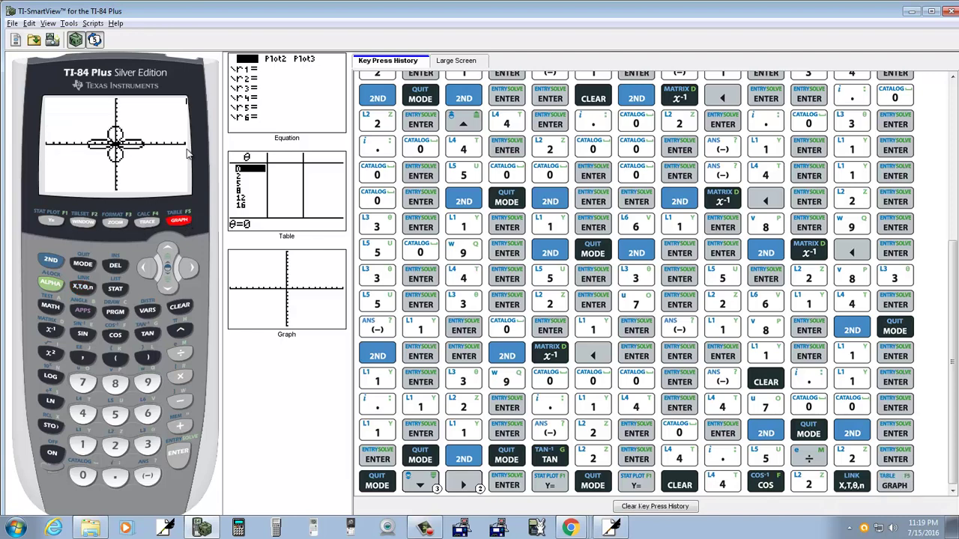
- Apply ZTrig zoom to the rose, review WINDOW values, quit home, and return to Free Notes
click(115, 223)
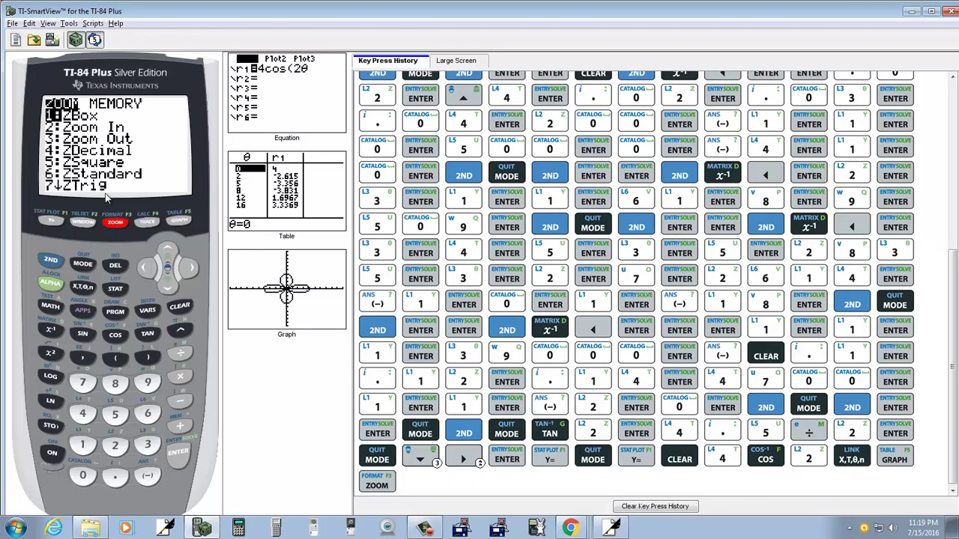
click(84, 384)
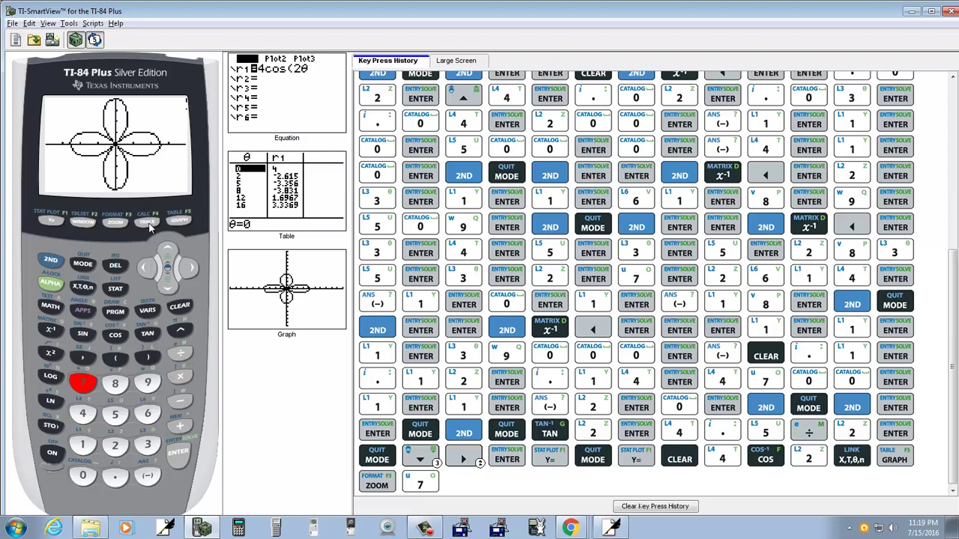
click(84, 222)
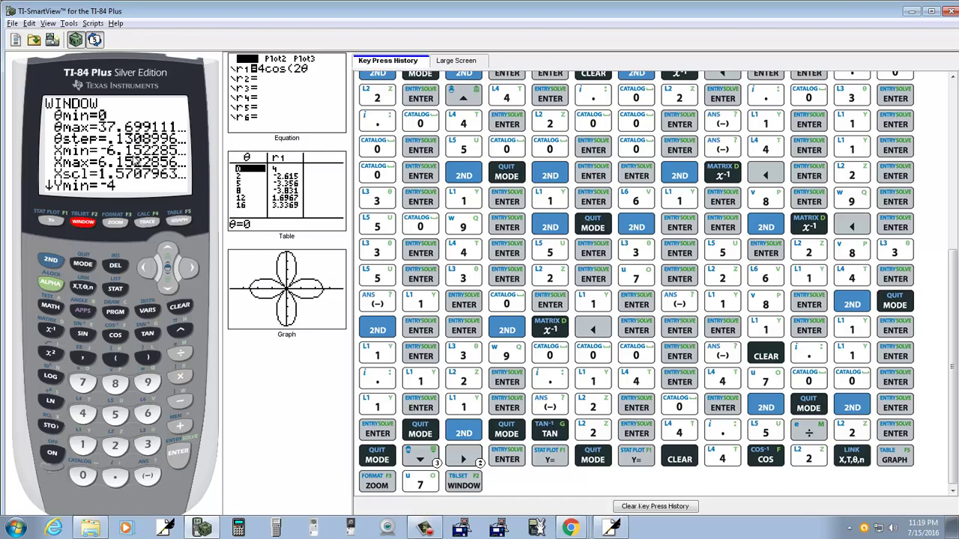
click(51, 260)
click(83, 266)
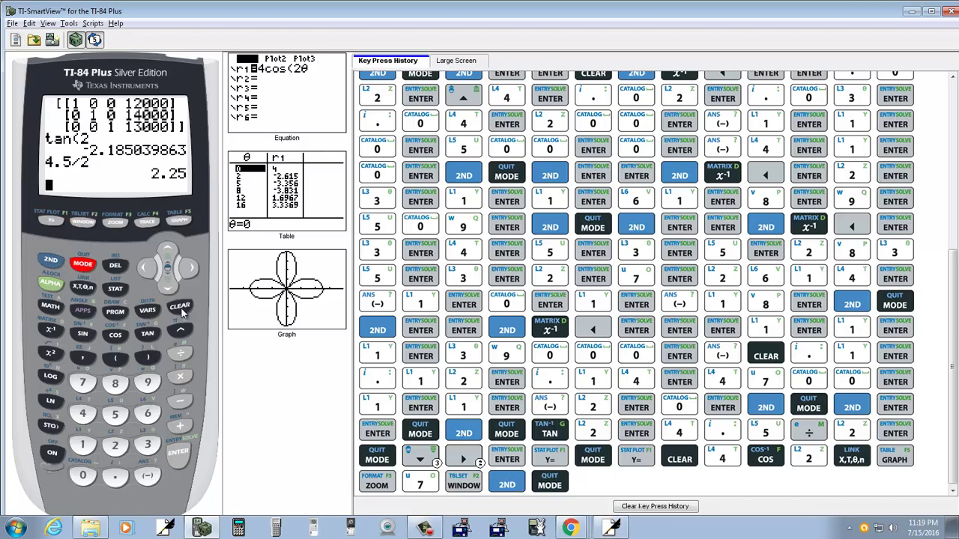
key(alt+Tab)
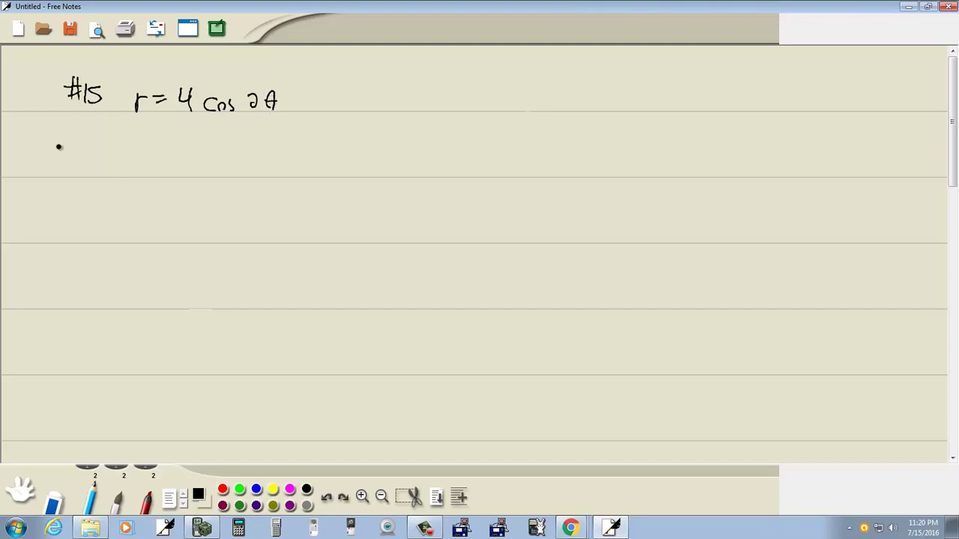
- Write θ and r column headers and the first row 0 | 4cos(2·0) = 4cos0 = 4
mouse_move(74, 155)
mouse_down()
mouse_move(93, 172)
mouse_move(155, 158)
mouse_move(159, 172)
mouse_up()
drag(77, 185, 77, 186)
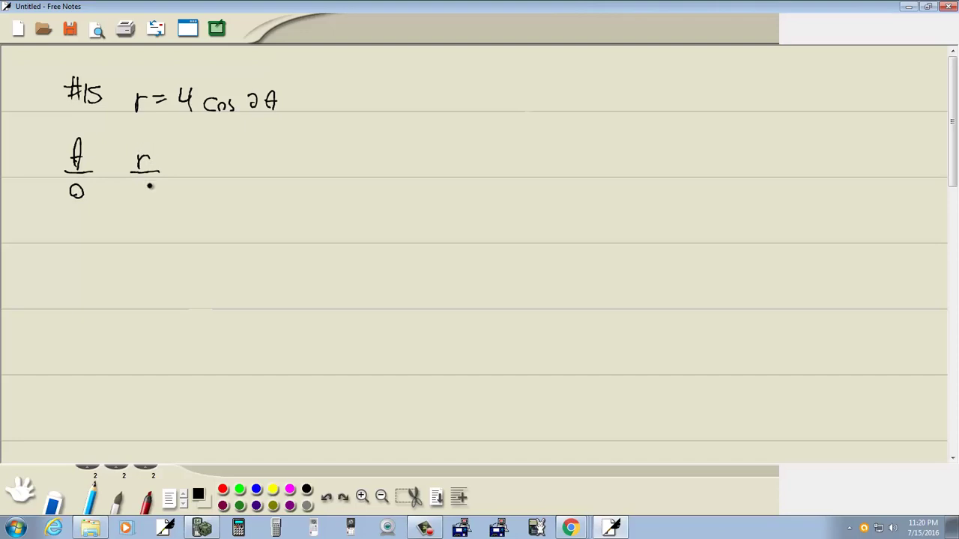
drag(132, 183, 158, 187)
drag(147, 193, 159, 193)
key(ctrl+z)
key(ctrl+z)
key(ctrl+z)
mouse_move(135, 184)
mouse_down()
mouse_move(183, 202)
mouse_move(203, 190)
mouse_move(187, 190)
mouse_move(188, 202)
mouse_move(209, 197)
mouse_move(215, 181)
mouse_move(233, 192)
mouse_move(259, 179)
mouse_move(301, 191)
mouse_up()
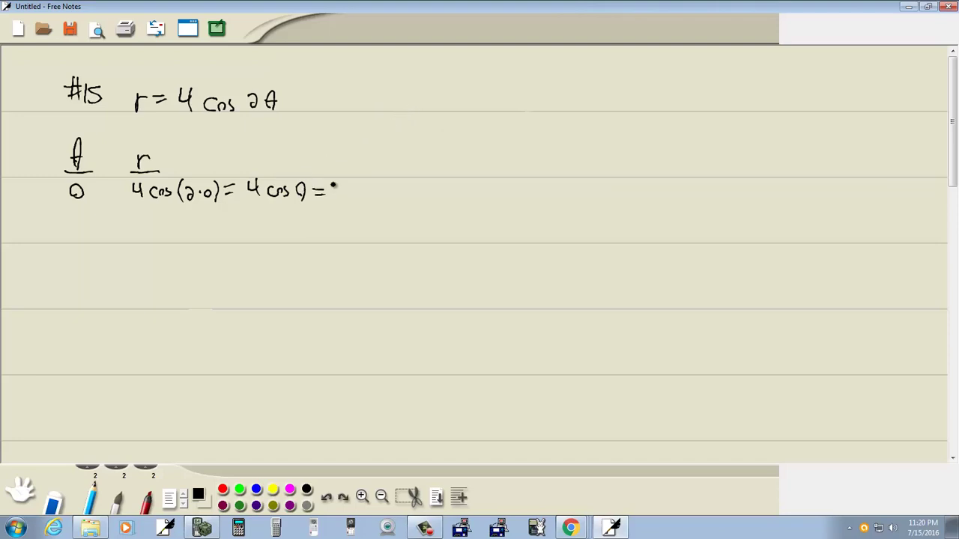
drag(334, 187, 346, 205)
- Draw x and y axes and mark r = 4 on the positive x-axis
drag(631, 105, 643, 266)
drag(541, 183, 741, 182)
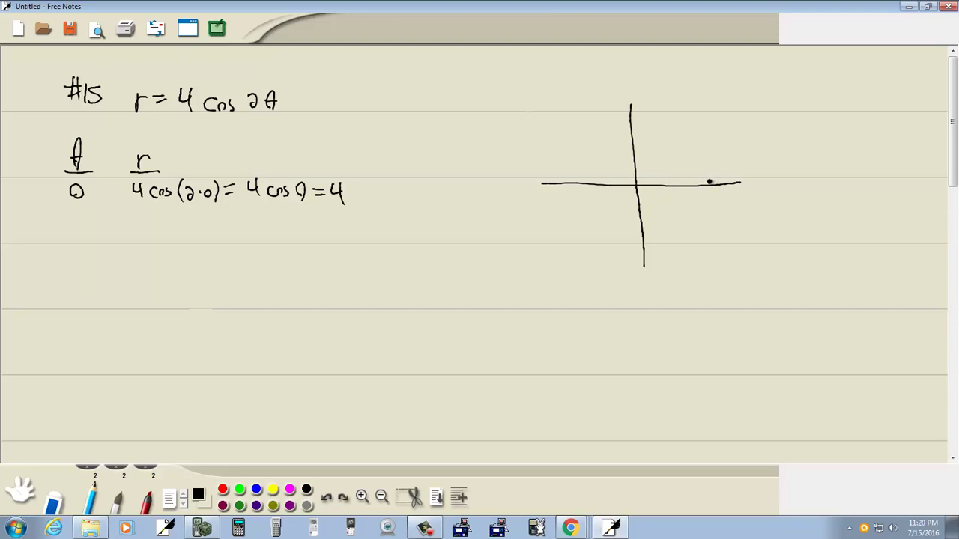
drag(713, 179, 716, 214)
- Add the row π/4 | 4cos(2·π/4) = 4cos π/2 = 0 and draw a dotted π/4 ray
mouse_move(72, 216)
mouse_down()
mouse_move(72, 231)
mouse_move(81, 218)
mouse_move(81, 249)
mouse_up()
mouse_move(138, 227)
mouse_down()
mouse_move(147, 243)
mouse_move(180, 239)
mouse_move(187, 250)
mouse_move(202, 239)
mouse_move(228, 252)
mouse_move(249, 235)
mouse_up()
mouse_move(241, 242)
mouse_down()
mouse_move(265, 233)
mouse_move(293, 242)
mouse_move(310, 224)
mouse_up()
drag(304, 226, 303, 237)
drag(308, 226, 312, 251)
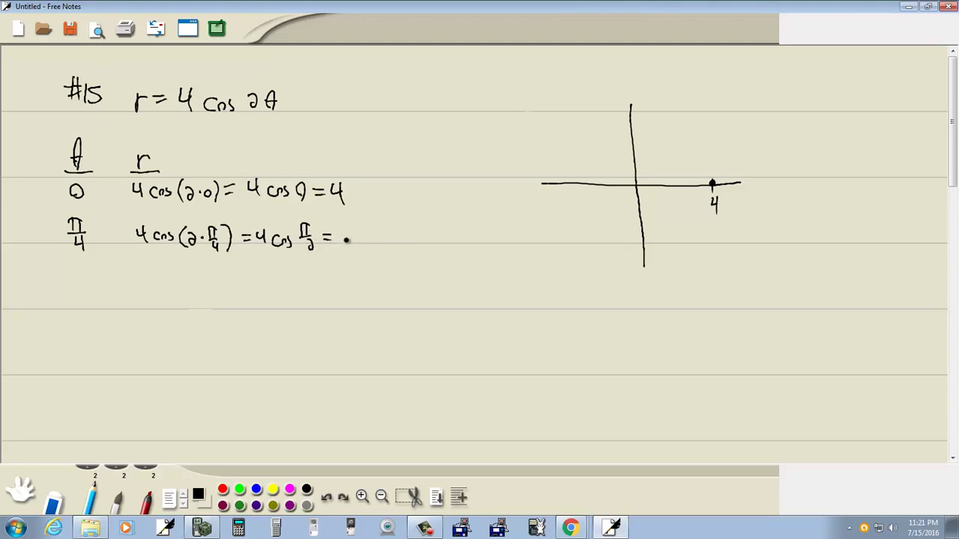
mouse_move(349, 231)
mouse_down()
mouse_move(352, 238)
mouse_move(350, 230)
mouse_up()
drag(643, 181, 709, 133)
- Add the row π/8 | 4cos(2·π/8) = 4cos π/4
mouse_move(74, 270)
mouse_down()
mouse_move(79, 279)
mouse_move(71, 269)
mouse_move(70, 280)
mouse_move(84, 282)
mouse_up()
drag(81, 287, 80, 287)
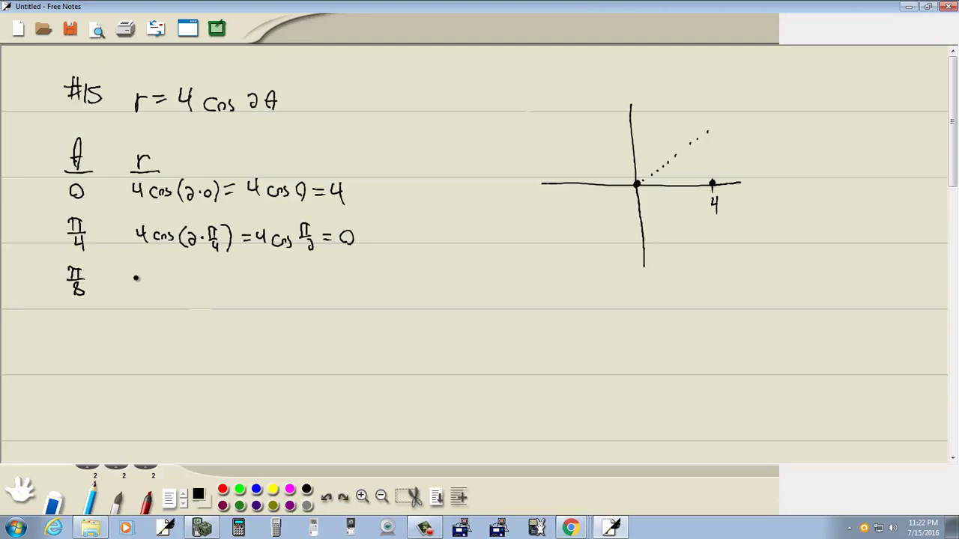
mouse_move(135, 274)
mouse_down()
mouse_move(204, 277)
mouse_move(190, 276)
mouse_move(189, 296)
mouse_move(224, 290)
mouse_up()
mouse_move(236, 270)
mouse_down()
mouse_move(236, 296)
mouse_move(254, 276)
mouse_up()
drag(244, 284, 271, 279)
mouse_move(266, 271)
mouse_down()
mouse_move(267, 286)
mouse_move(292, 283)
mouse_up()
mouse_move(299, 281)
mouse_down()
mouse_move(294, 291)
mouse_move(318, 267)
mouse_up()
drag(311, 268, 316, 277)
drag(307, 280, 323, 289)
drag(320, 282, 320, 293)
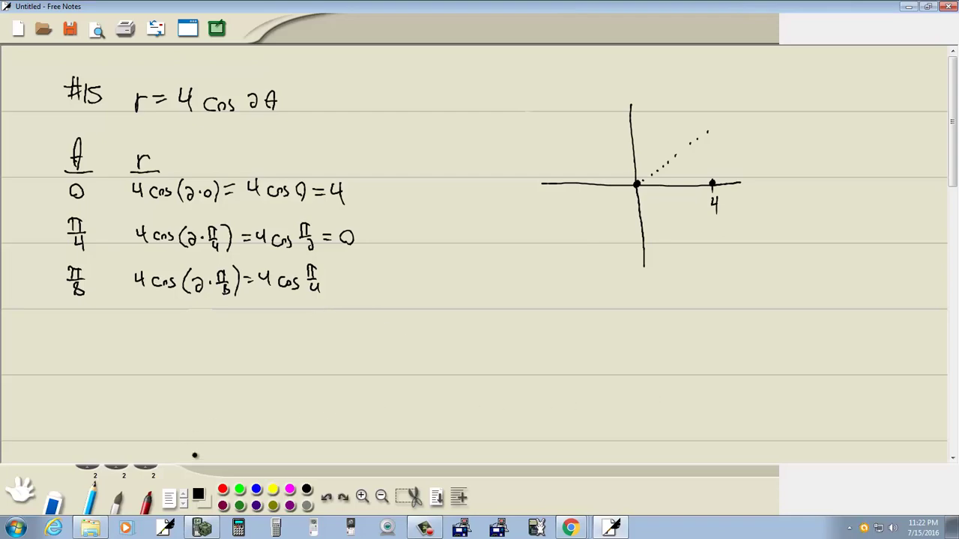
- Compute 4×√(2)÷2 on the calculator, getting 2.828427125, then return to Free Notes
click(216, 528)
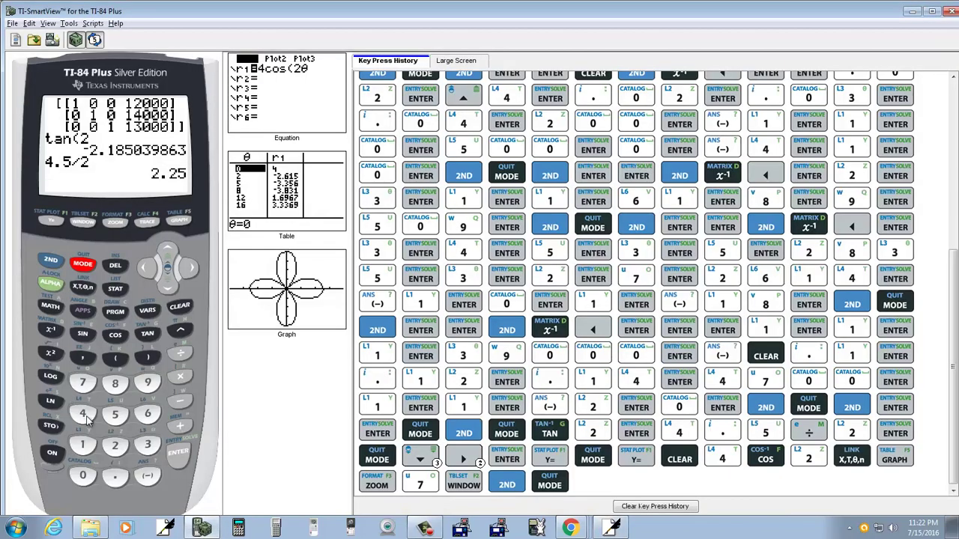
text(4)
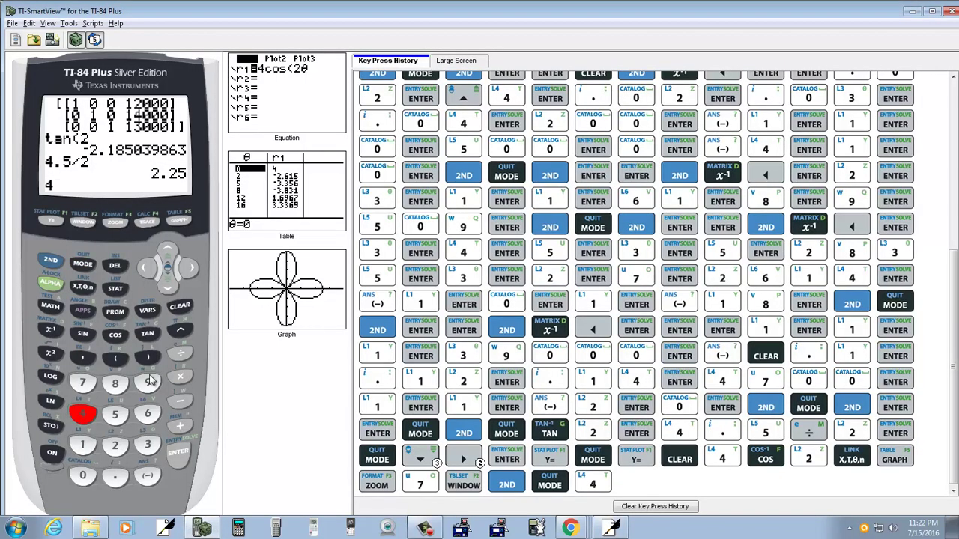
key(alt+Tab)
key(alt+Tab)
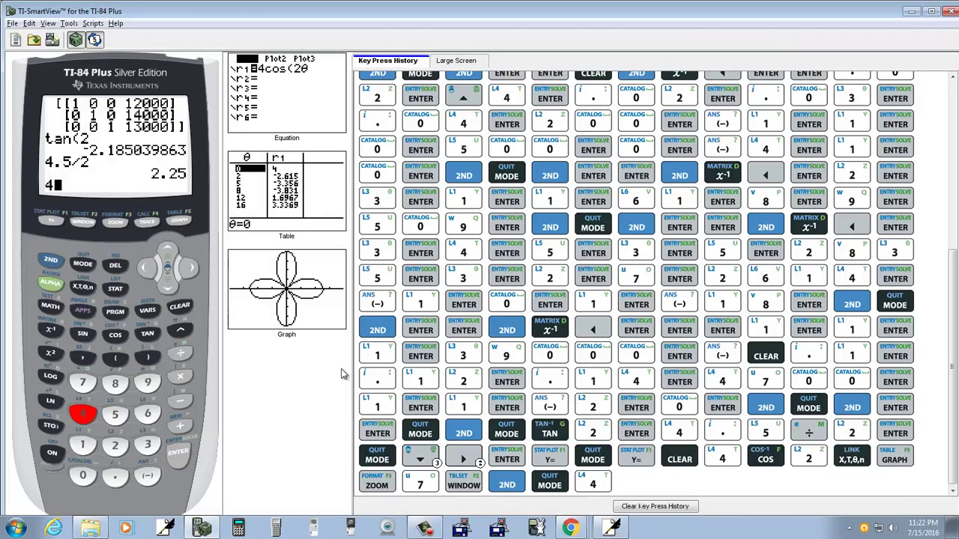
click(181, 381)
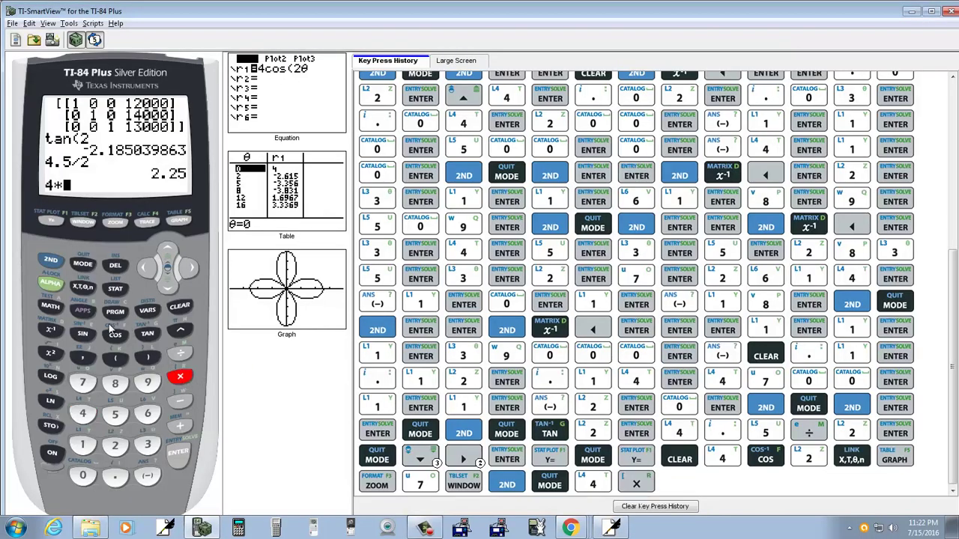
click(51, 260)
click(50, 353)
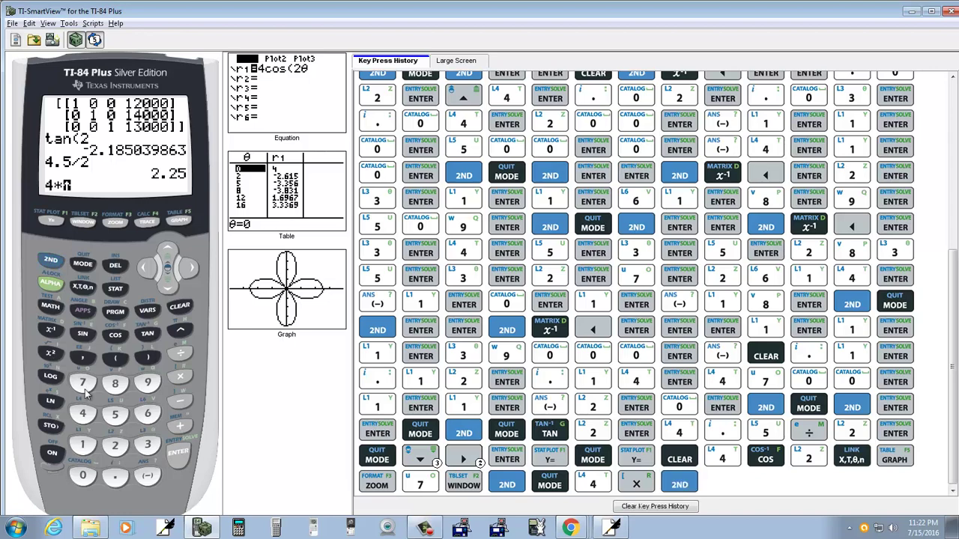
click(115, 446)
click(148, 358)
click(181, 357)
click(114, 446)
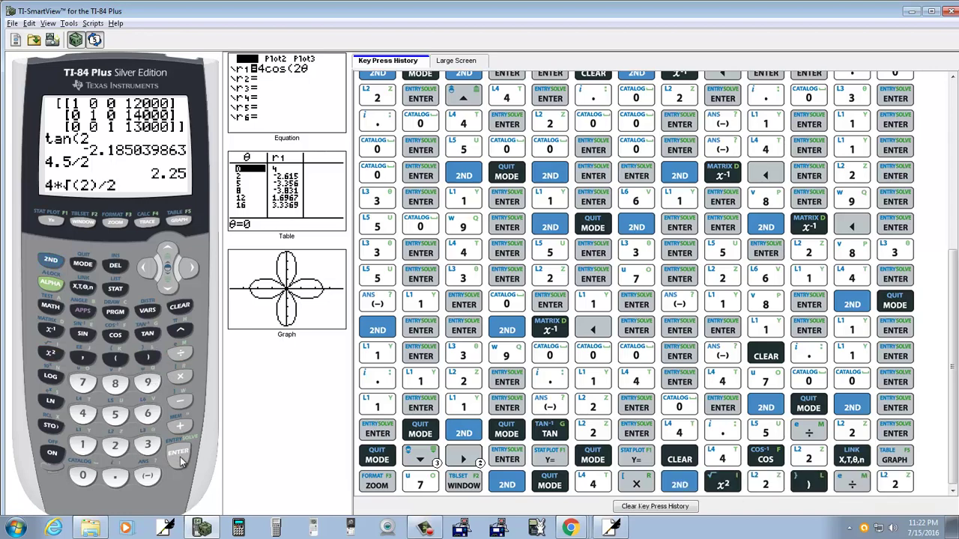
click(179, 455)
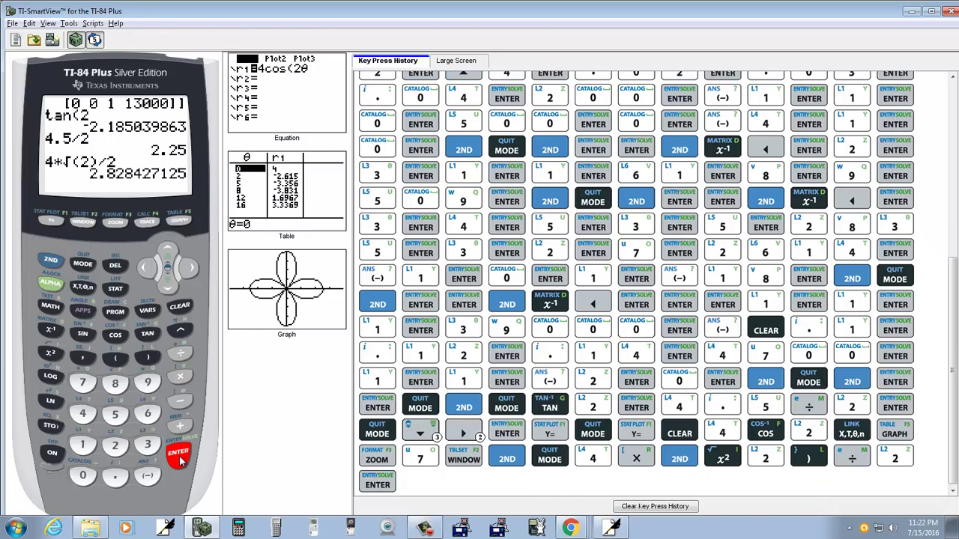
click(165, 529)
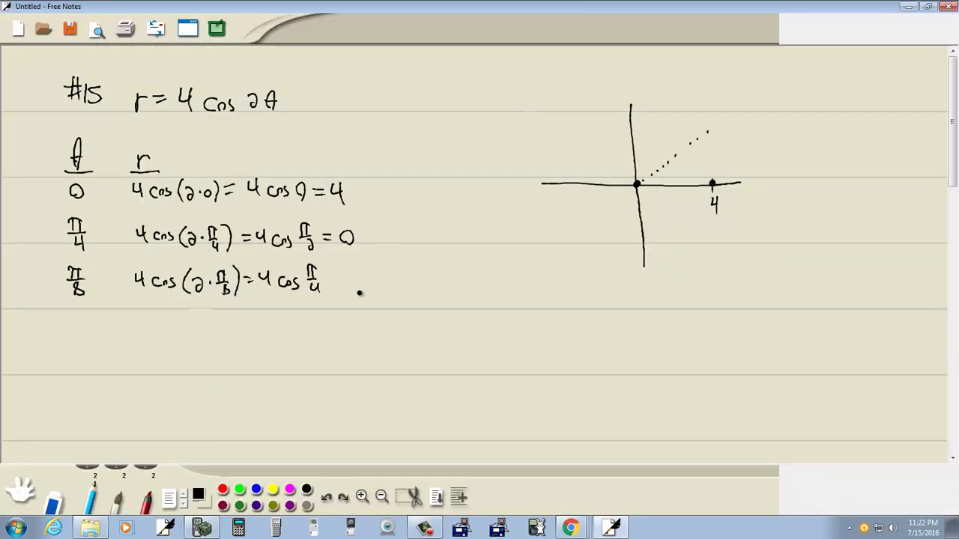
- Finish the π/8 row as = 2.8, draw its dotted ray, and relabel π/4 as 2π/8
drag(330, 278, 363, 289)
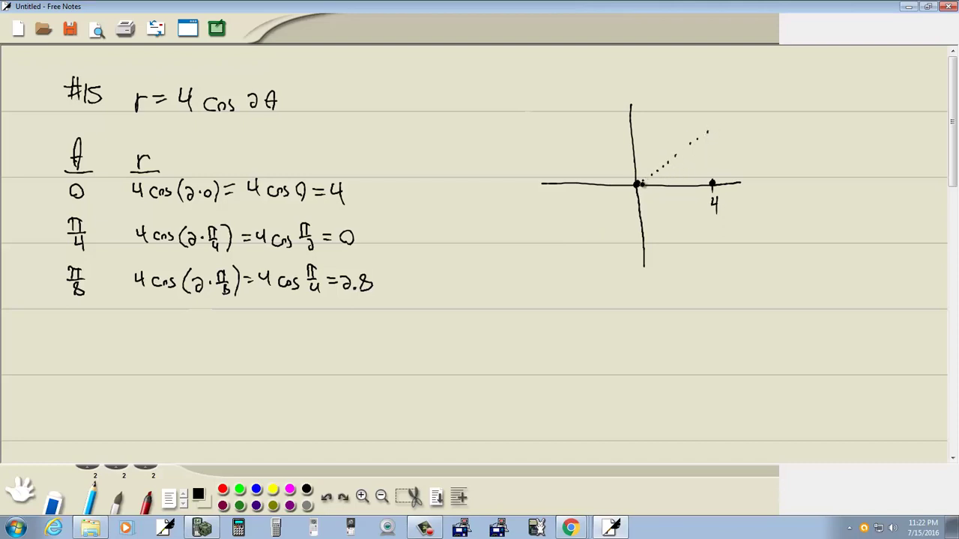
drag(654, 178, 746, 150)
mouse_move(34, 240)
mouse_down()
mouse_move(29, 247)
mouse_move(43, 219)
mouse_move(38, 227)
mouse_up()
drag(41, 219, 42, 227)
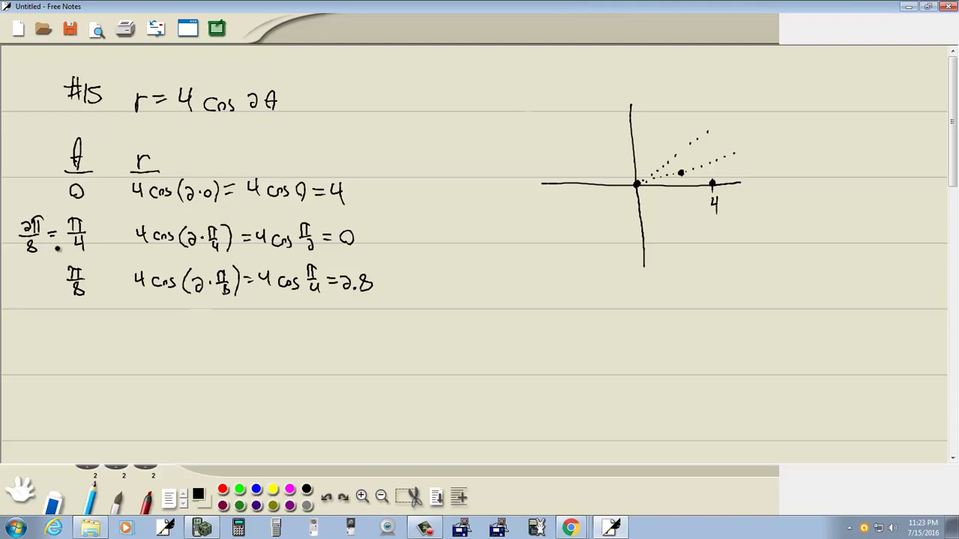
- Add the row 3π/8 | 4cos(2·3π/8) = 4cos 3π/4 = −2.8
mouse_move(65, 314)
mouse_down()
mouse_move(65, 326)
mouse_move(85, 324)
mouse_move(75, 328)
mouse_up()
drag(84, 330, 78, 340)
mouse_move(142, 308)
mouse_down()
mouse_move(183, 322)
mouse_move(199, 307)
mouse_move(208, 334)
mouse_move(238, 342)
mouse_up()
click(217, 325)
mouse_move(247, 304)
mouse_down()
mouse_move(252, 342)
mouse_move(272, 320)
mouse_move(287, 323)
mouse_up()
mouse_move(283, 315)
mouse_down()
mouse_move(282, 329)
mouse_move(335, 307)
mouse_move(329, 318)
mouse_move(338, 321)
mouse_up()
drag(334, 315, 333, 330)
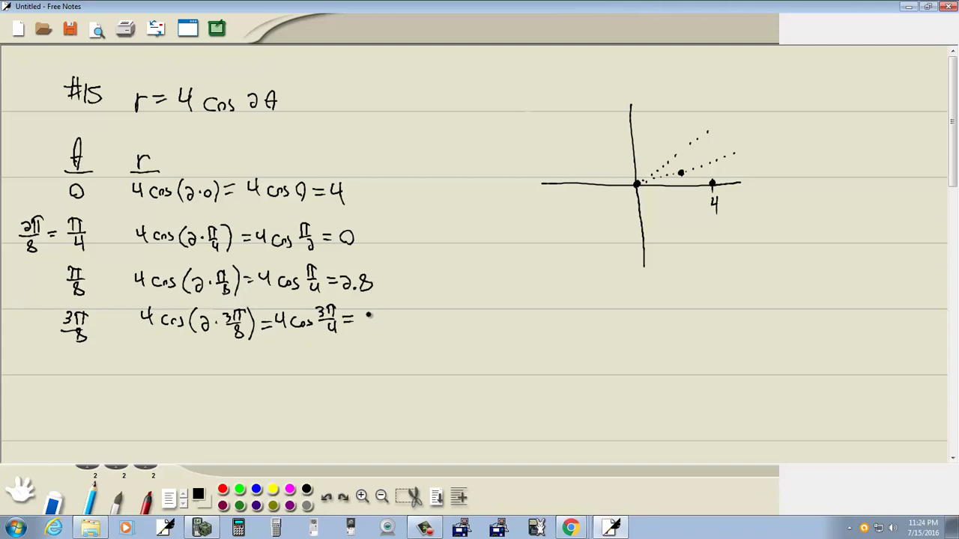
drag(361, 321, 397, 318)
- Draw dotted rays up-right and down-left and sketch the petal arc toward the origin
drag(643, 172, 671, 125)
drag(635, 185, 598, 240)
drag(664, 176, 644, 181)
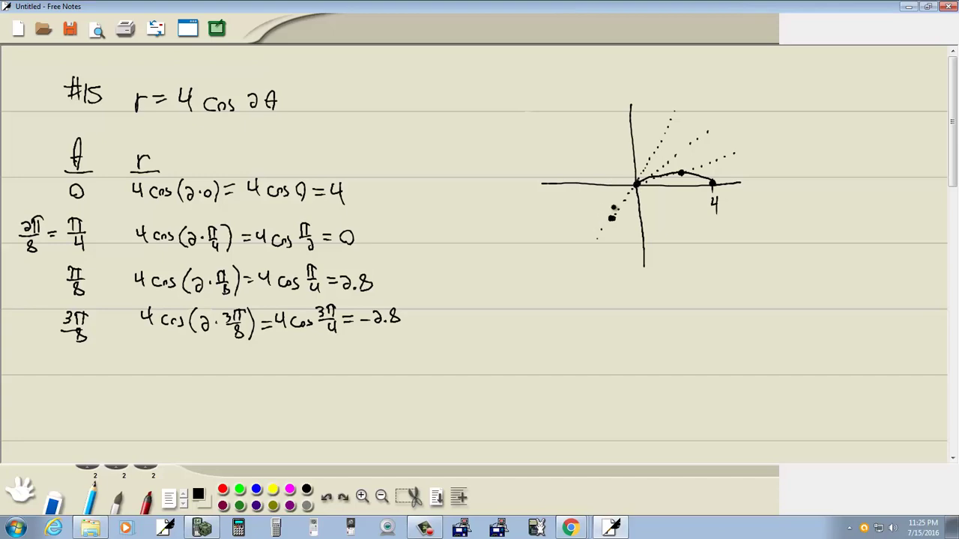
key(alt+Tab)
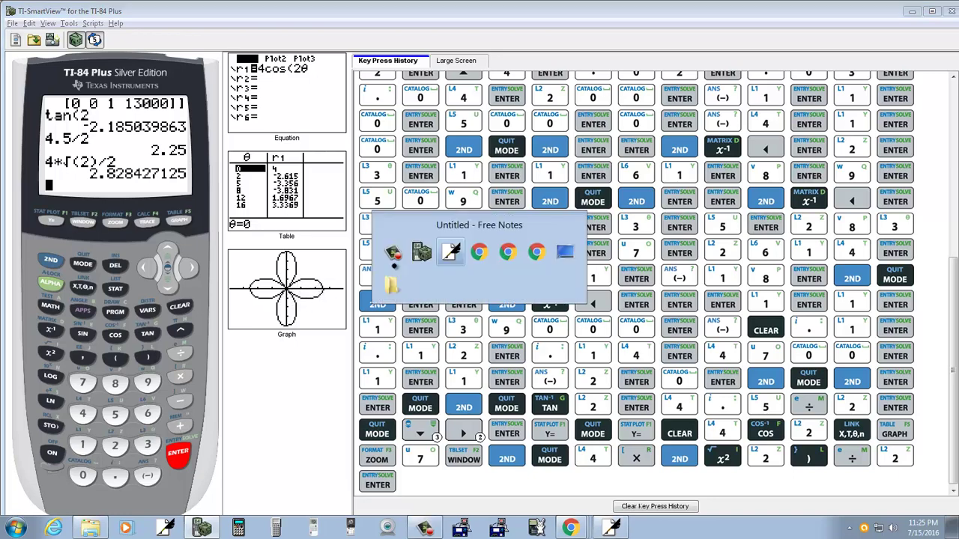
key(alt+Tab)
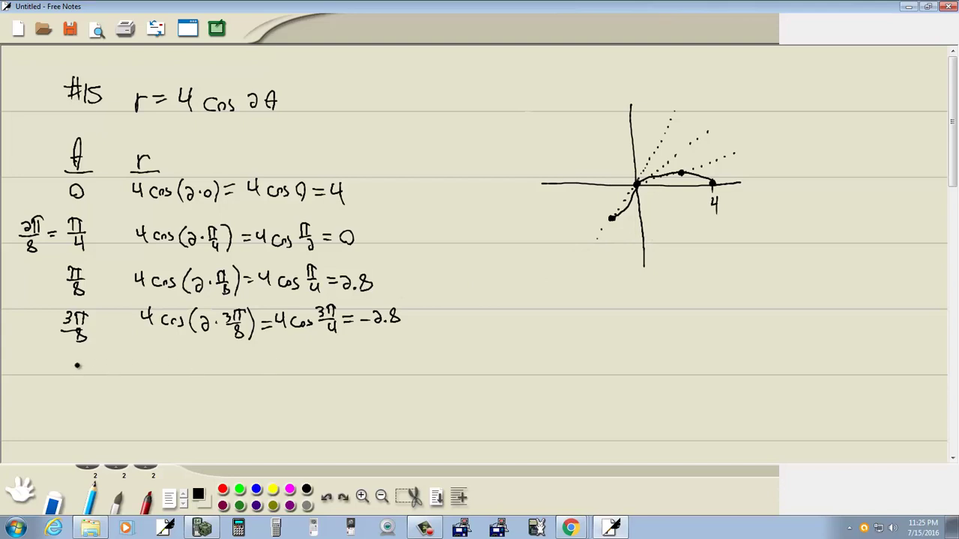
- Start the row 4π/8 = π/2 with the expression 4cos(2·π/2)
drag(68, 361, 74, 370)
mouse_move(78, 359)
mouse_down()
mouse_move(90, 375)
mouse_move(77, 387)
mouse_move(117, 358)
mouse_up()
mouse_move(107, 359)
mouse_down()
mouse_move(116, 385)
mouse_move(164, 370)
mouse_up()
mouse_move(161, 361)
mouse_down()
mouse_move(161, 377)
mouse_move(197, 380)
mouse_move(240, 355)
mouse_up()
drag(231, 358, 237, 366)
mouse_move(229, 371)
mouse_down()
mouse_move(251, 357)
mouse_move(282, 364)
mouse_up()
- Simplify it to = 4cos π = −4 and dot the upward vertical axis
drag(268, 372, 310, 376)
mouse_move(329, 365)
mouse_down()
mouse_move(321, 377)
mouse_move(349, 362)
mouse_up()
mouse_move(339, 364)
mouse_down()
mouse_move(338, 375)
mouse_move(375, 364)
mouse_up()
drag(364, 371, 376, 371)
drag(381, 366, 407, 368)
drag(404, 358, 403, 373)
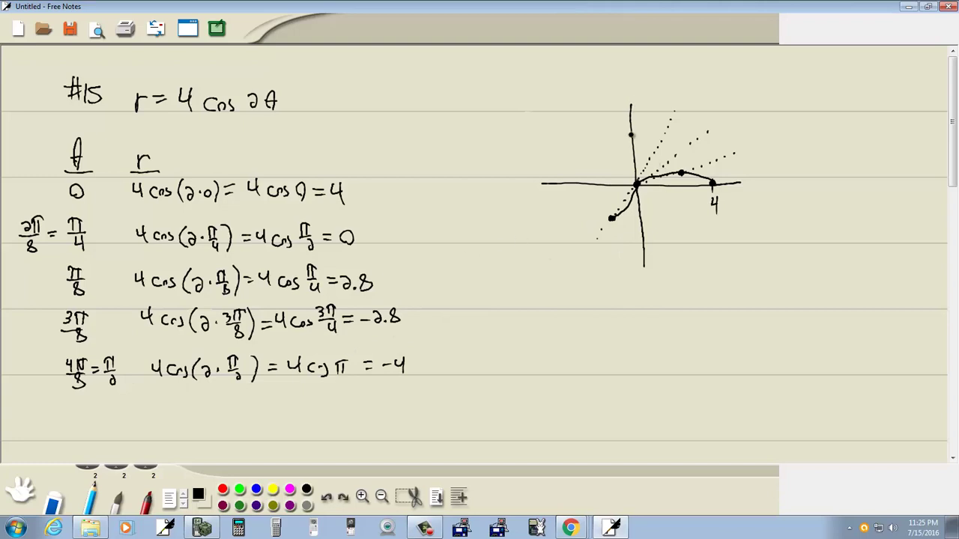
click(629, 88)
click(631, 94)
- Change r1 = 4cos(2θ) to the thick line style in the Y= editor
key(alt+Tab)
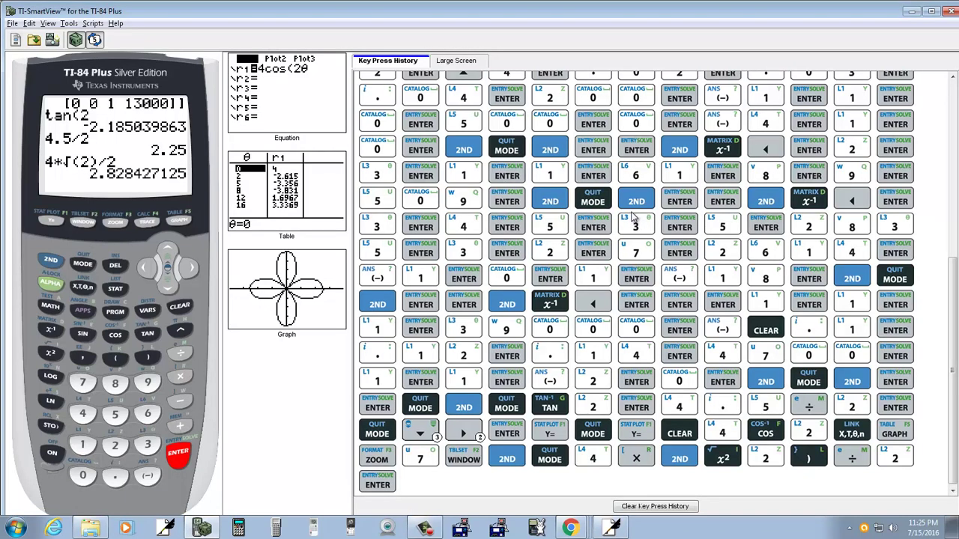
key(alt+Tab)
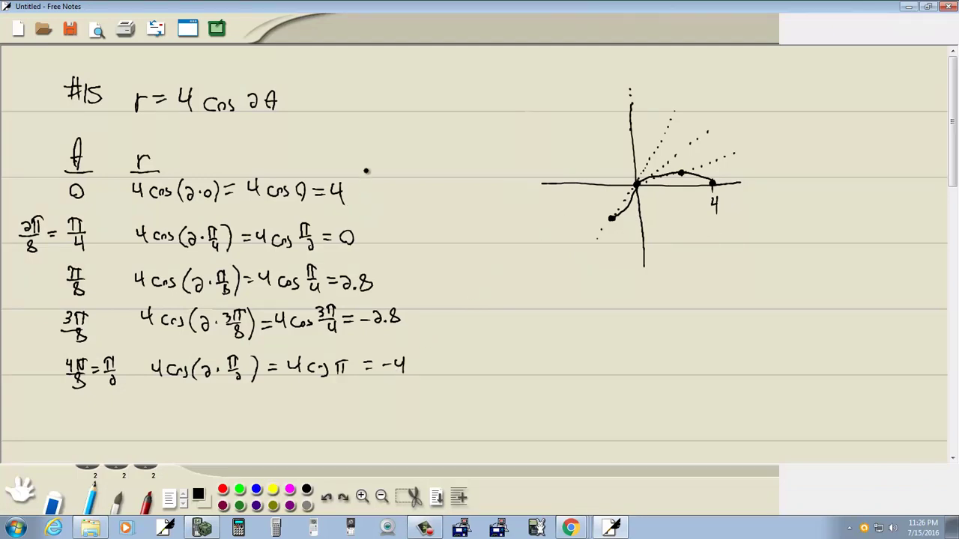
key(alt+Tab)
click(49, 221)
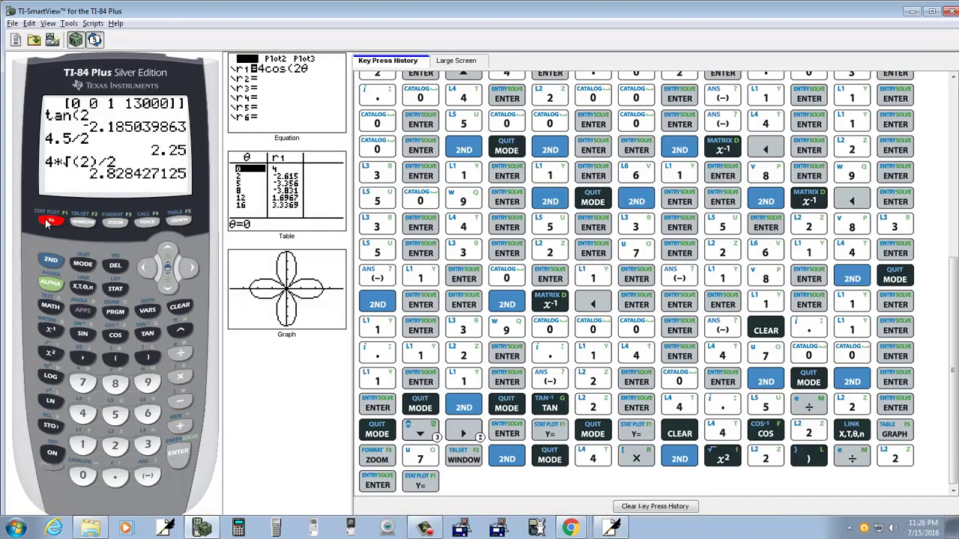
click(145, 271)
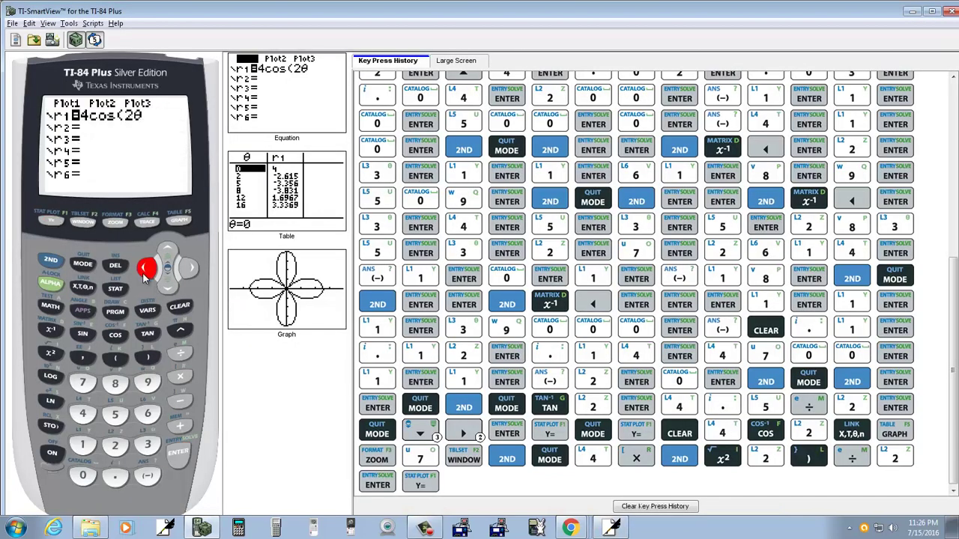
click(179, 454)
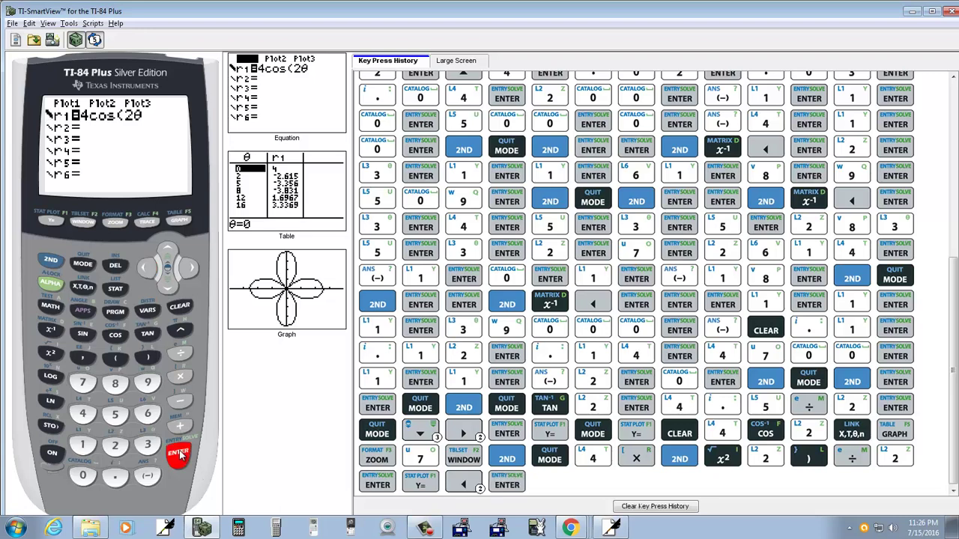
click(180, 455)
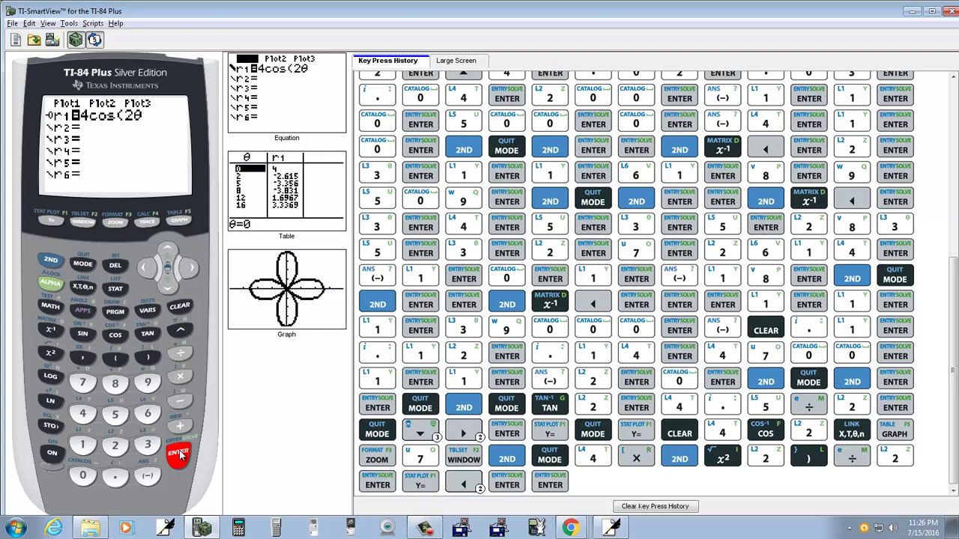
- Graph the thick four-petal rose, then go back to the Y= list and press ON
click(176, 221)
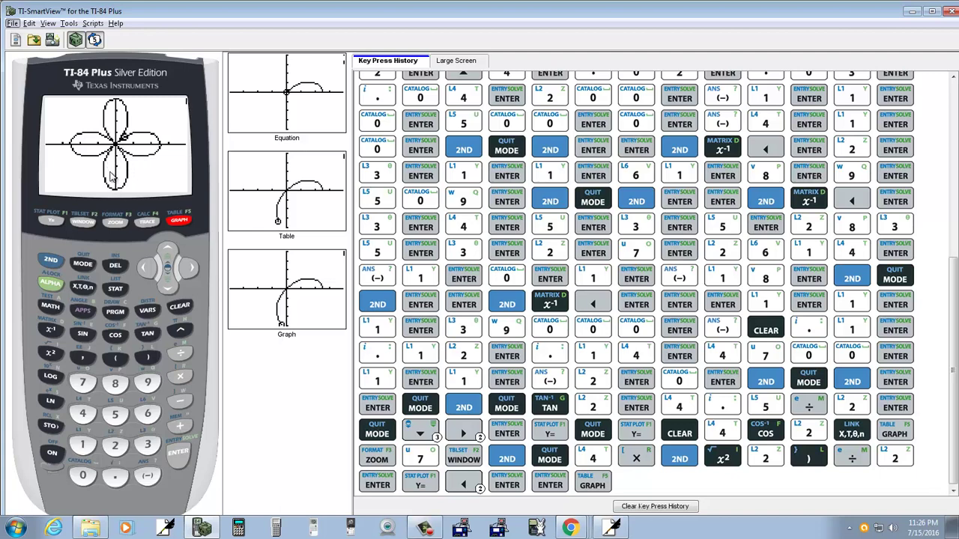
click(180, 222)
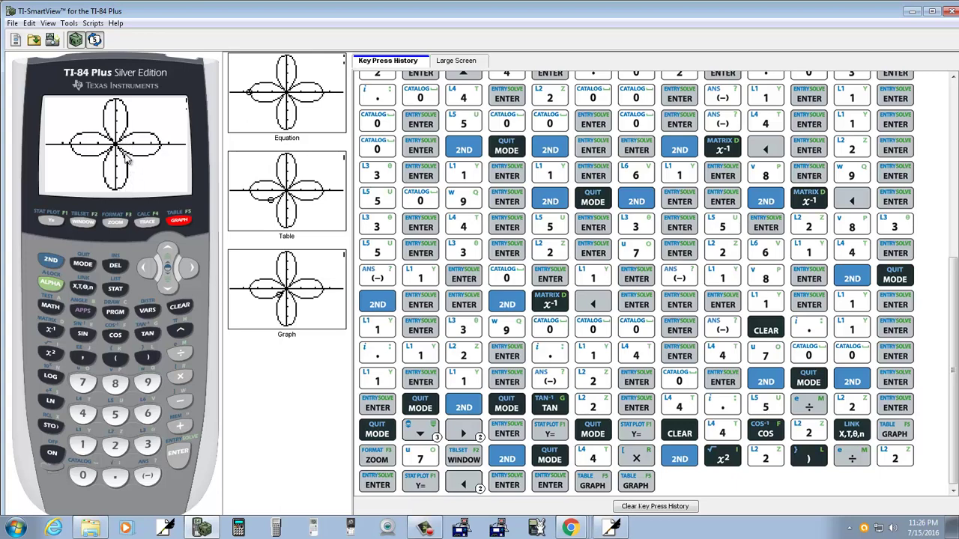
click(182, 221)
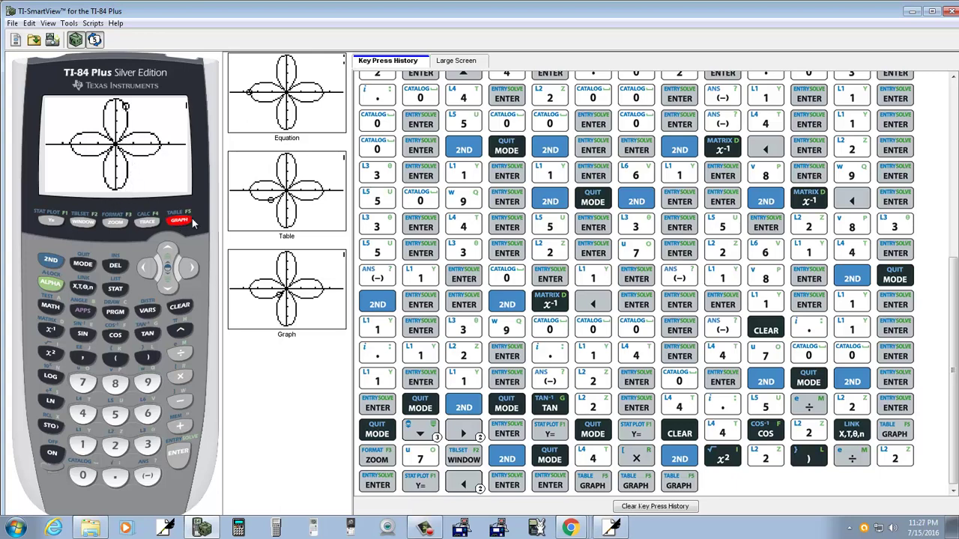
click(51, 222)
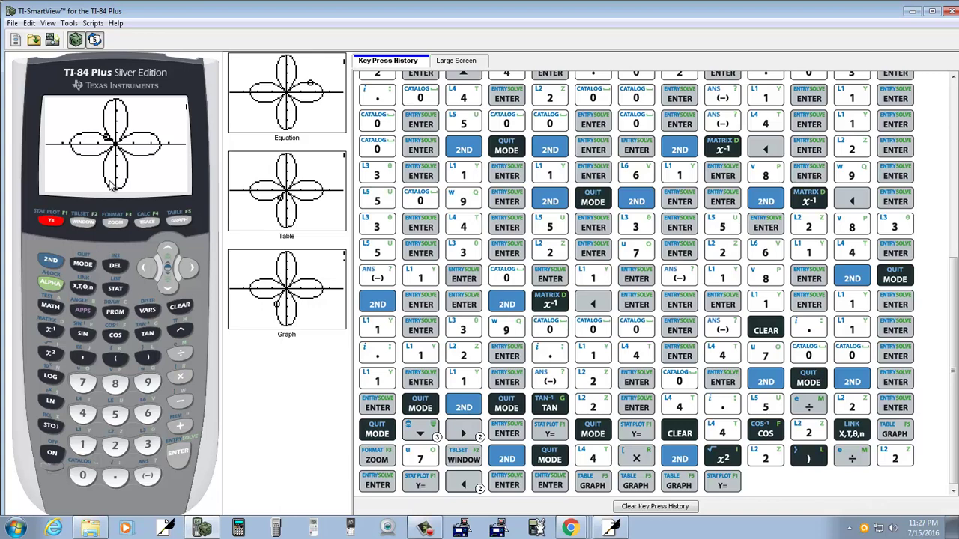
click(51, 222)
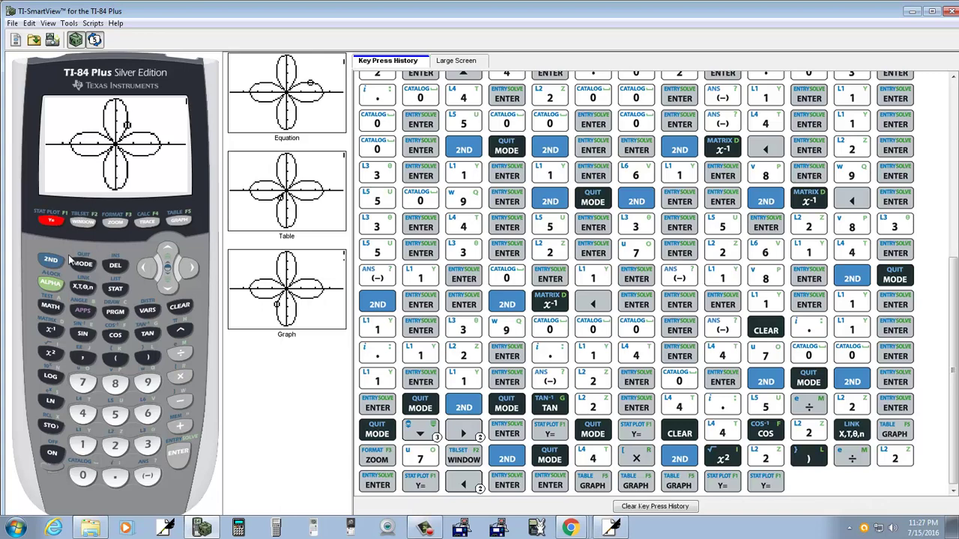
click(51, 456)
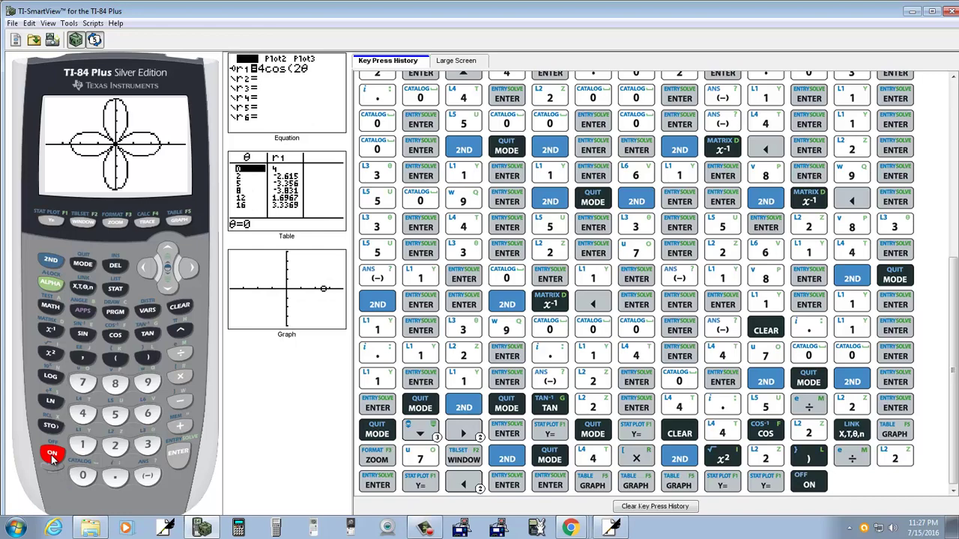
key(alt+Tab)
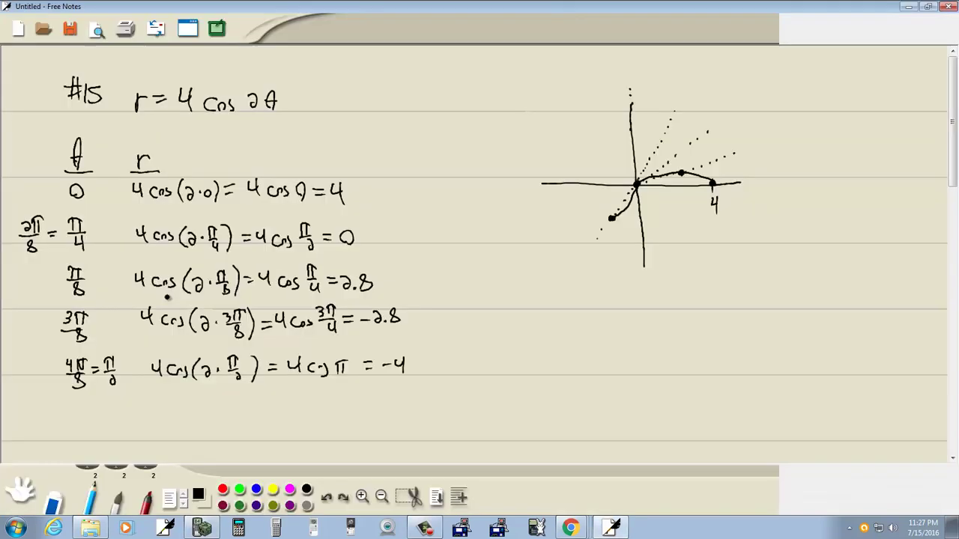
key(alt+Tab)
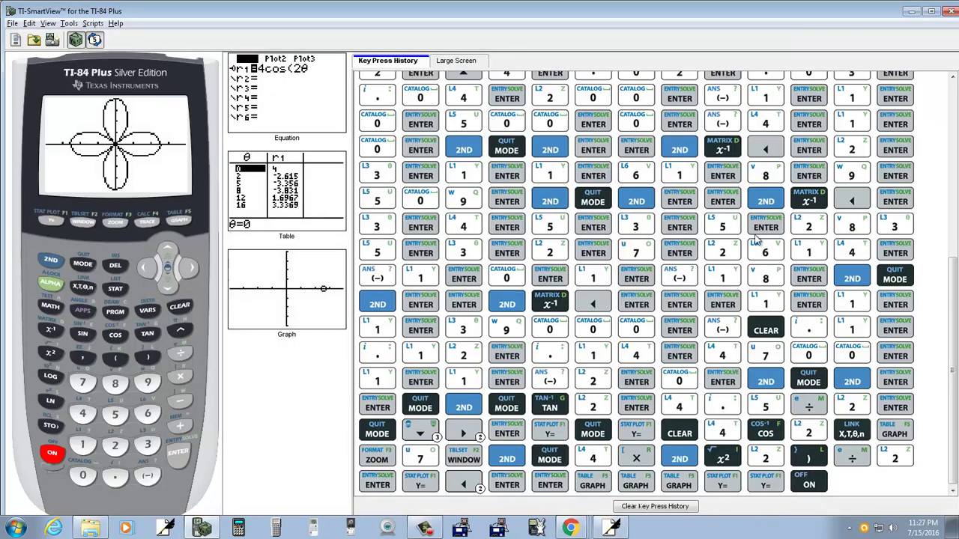
- Redraw the petal from the origin through the lower-left point down to the vertical axis
key(alt+Tab)
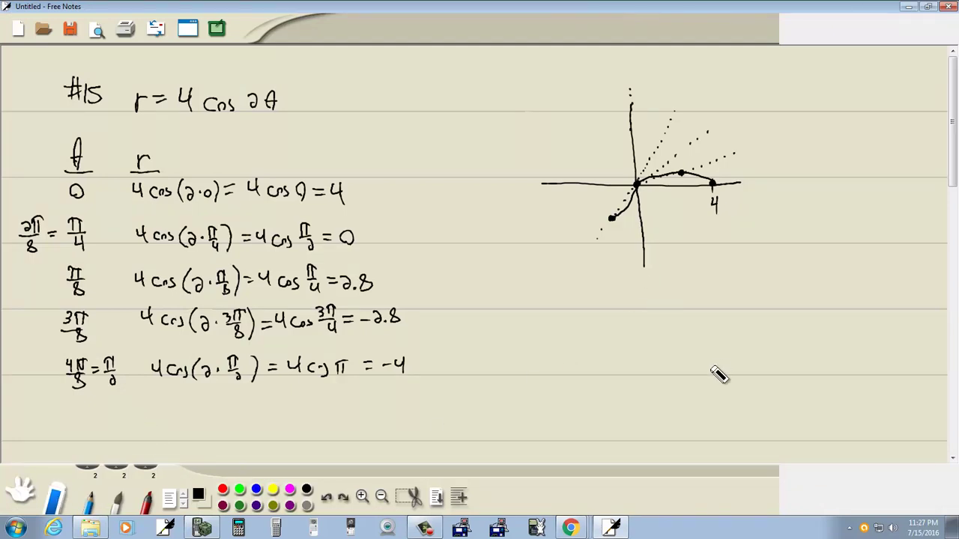
drag(633, 214, 642, 225)
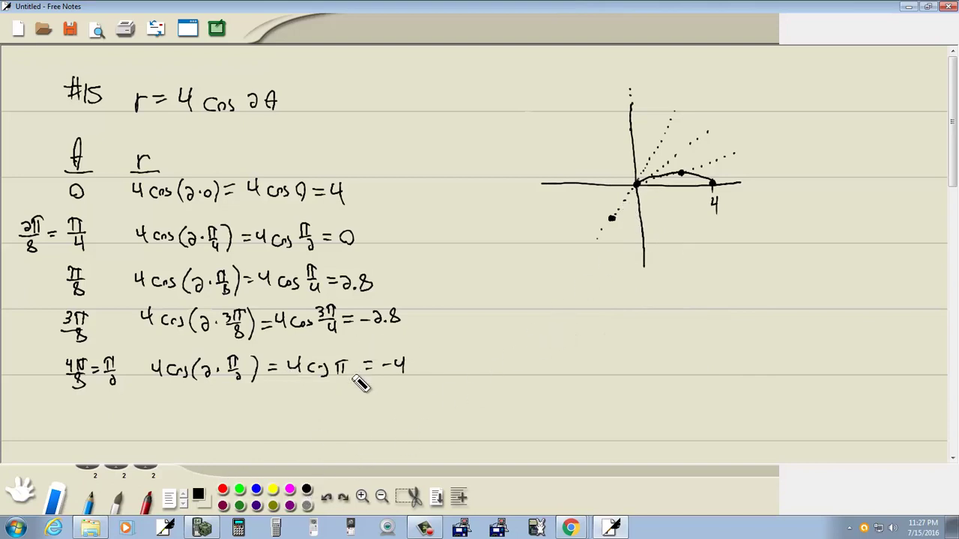
click(91, 501)
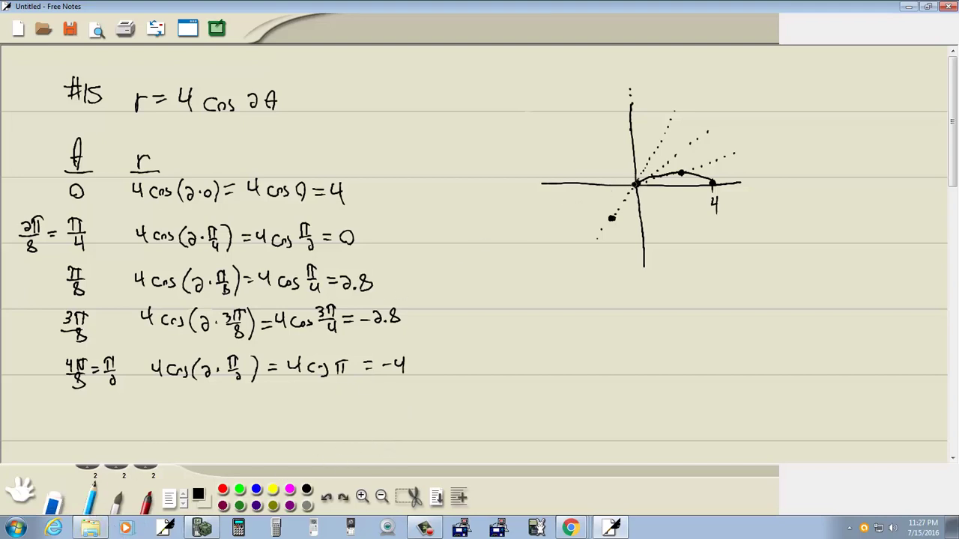
drag(635, 185, 610, 213)
click(643, 250)
drag(612, 217, 634, 247)
- Write the new row 5π/8 | 4cos(2·5π/8) = without its result
mouse_move(75, 408)
mouse_down()
mouse_move(88, 410)
mouse_move(86, 422)
mouse_up()
mouse_move(158, 402)
mouse_down()
mouse_move(197, 414)
mouse_move(211, 408)
mouse_move(206, 401)
mouse_move(218, 419)
mouse_move(217, 410)
mouse_move(245, 402)
mouse_move(252, 410)
mouse_move(257, 401)
mouse_move(245, 412)
mouse_move(249, 424)
mouse_move(285, 405)
mouse_up()
click(231, 413)
drag(276, 414, 285, 413)
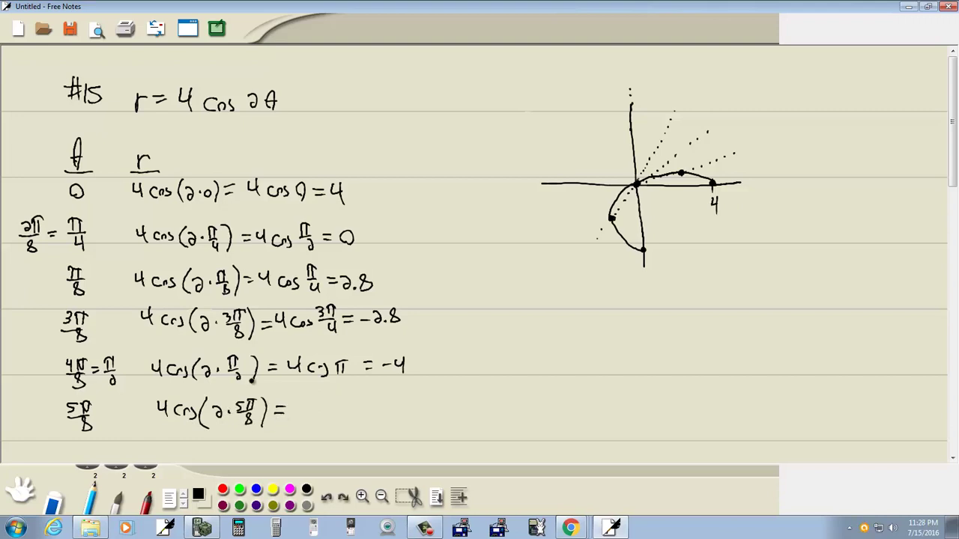
- Set the TI-SmartView table setup's independent variable (Indpnt) to Ask
key(alt+Tab)
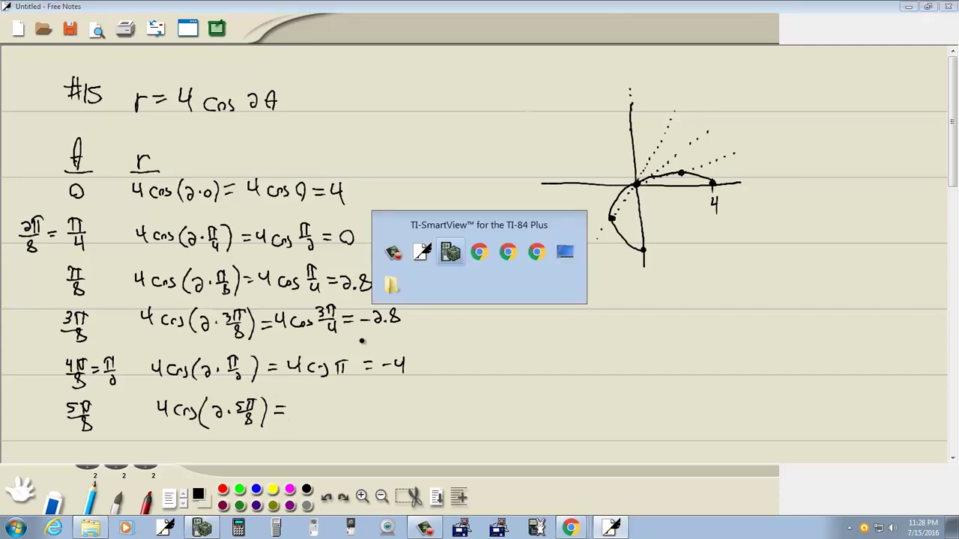
click(52, 223)
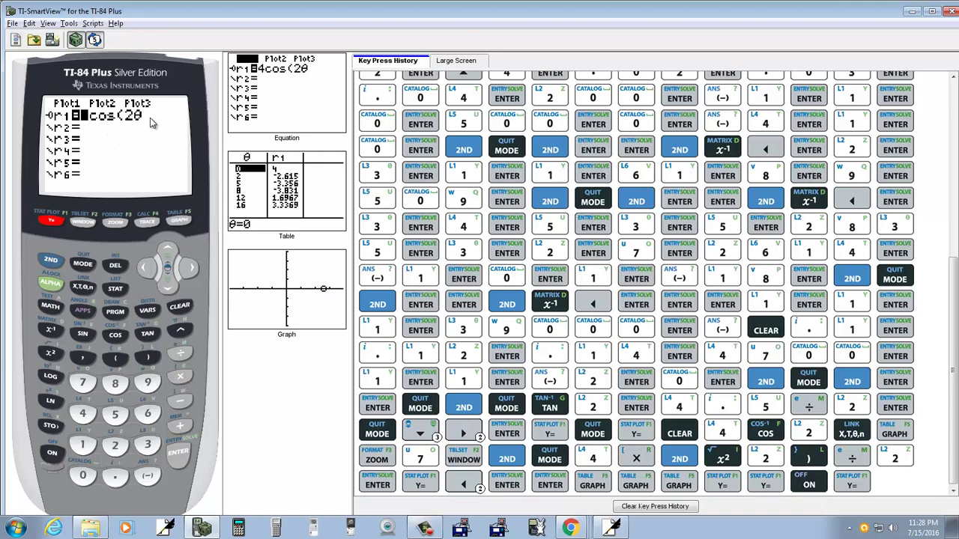
key(alt+Tab)
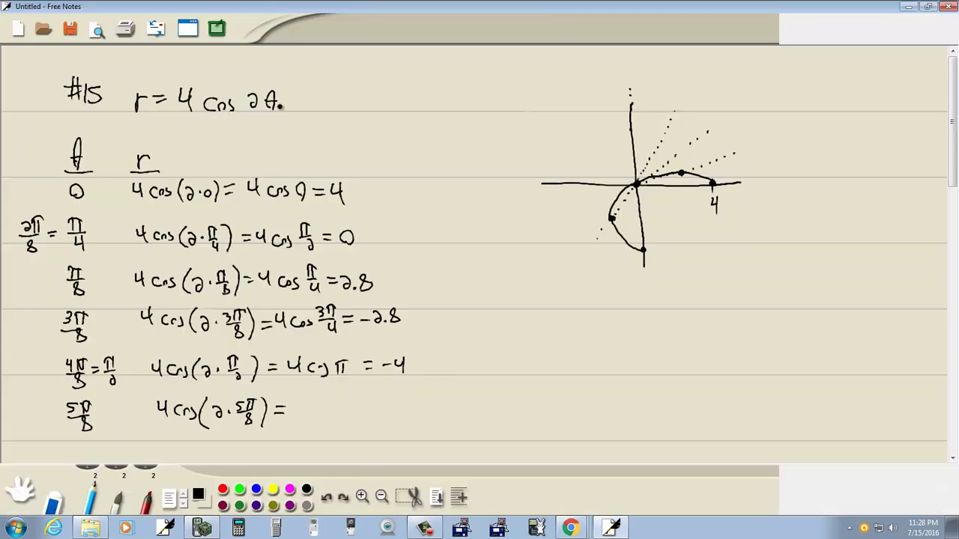
key(alt+Tab)
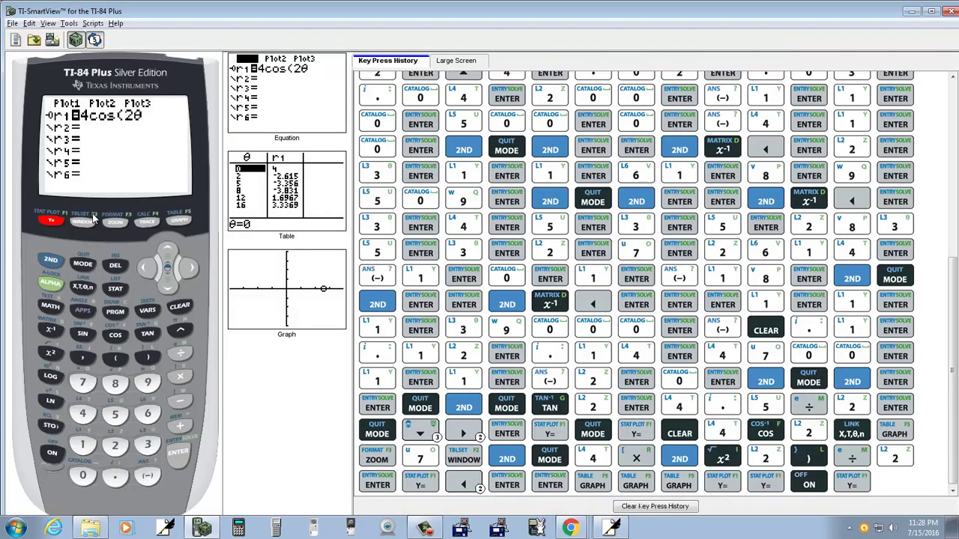
click(55, 259)
click(82, 223)
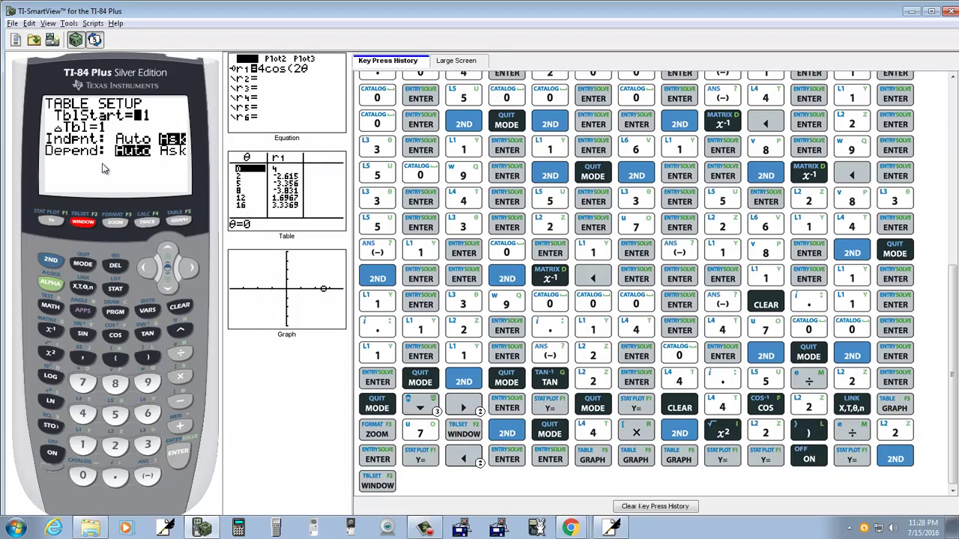
click(169, 287)
click(191, 276)
click(178, 454)
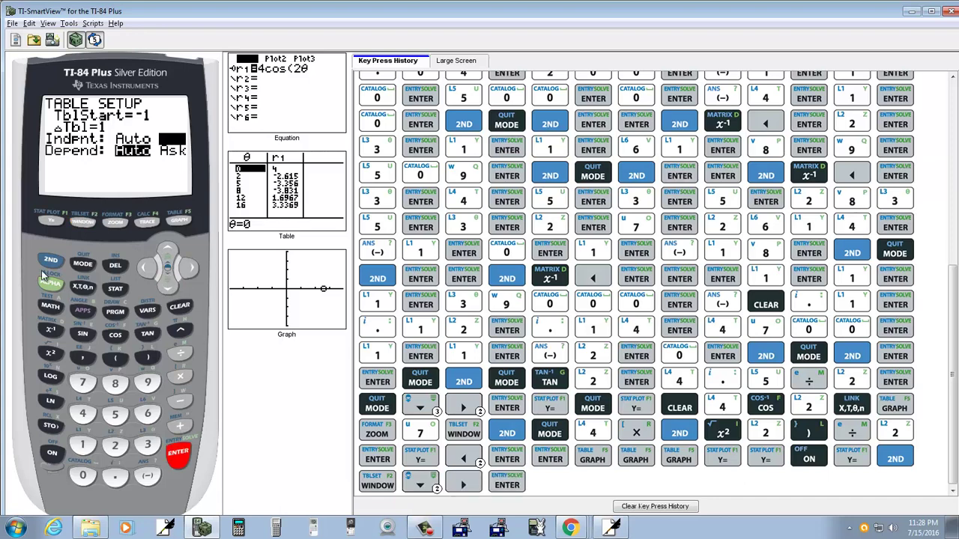
click(49, 262)
click(83, 264)
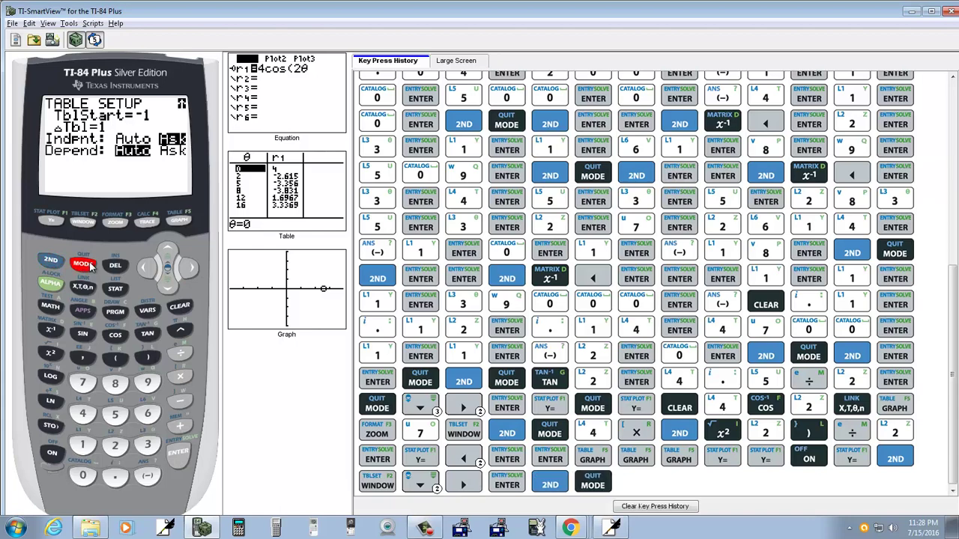
- Open the table of values and delete all the old r1 rows
click(51, 261)
click(184, 222)
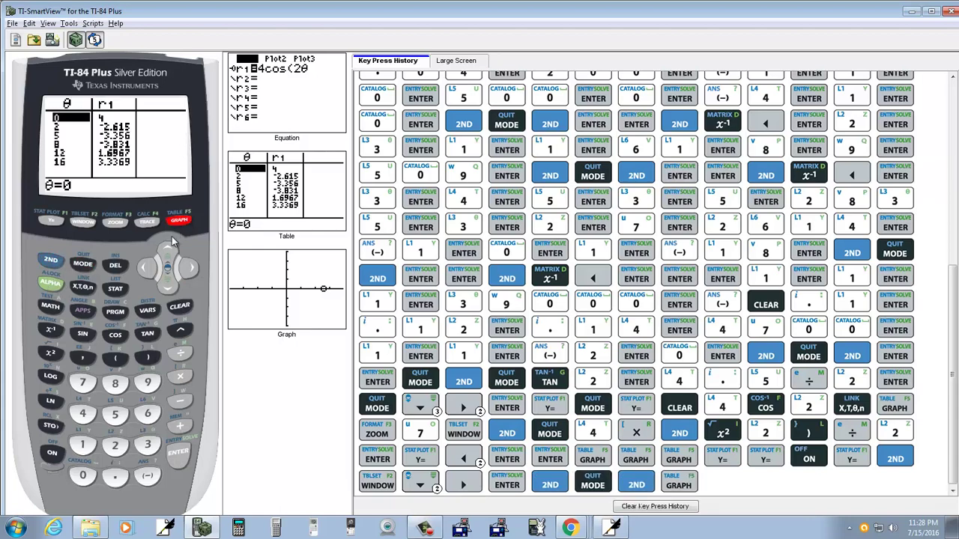
click(115, 266)
click(115, 266)
click(115, 266)
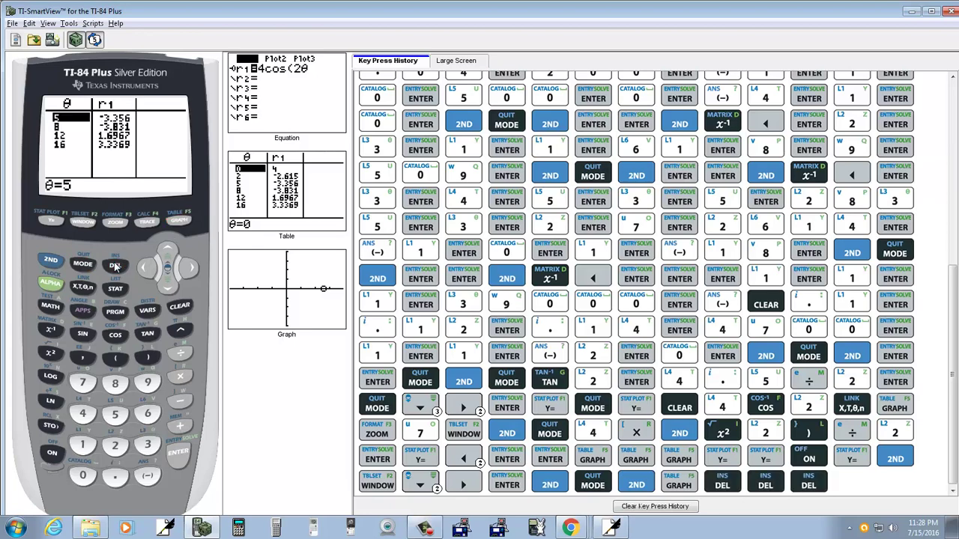
click(115, 266)
click(115, 266)
click(114, 266)
click(115, 266)
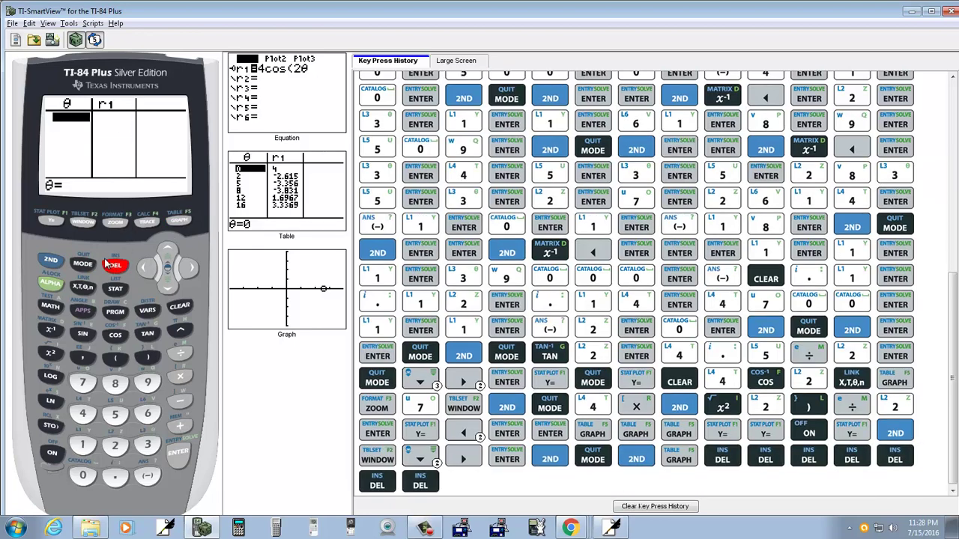
- Enter θ = 5π/8 in the calculator table, getting r1 = −2.828
key(alt+Tab)
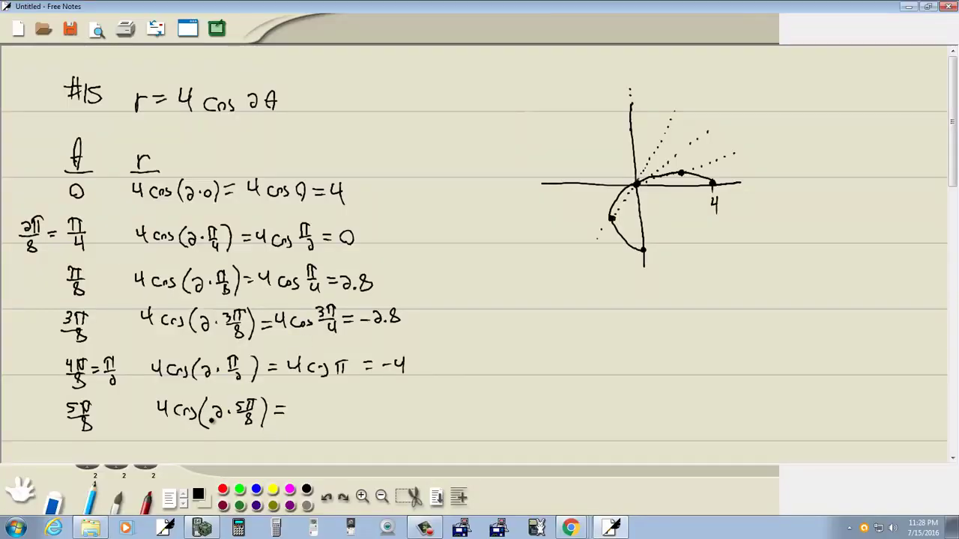
key(alt+Tab)
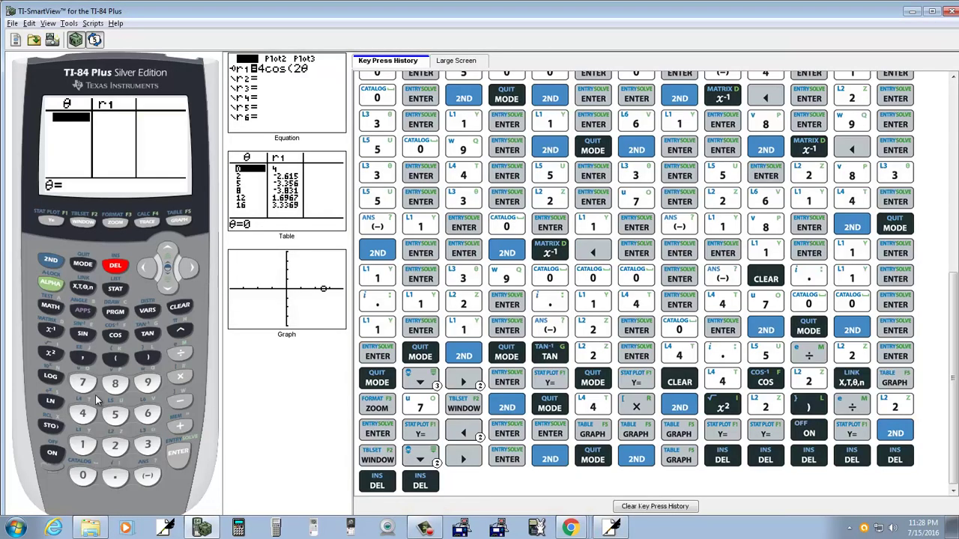
click(115, 415)
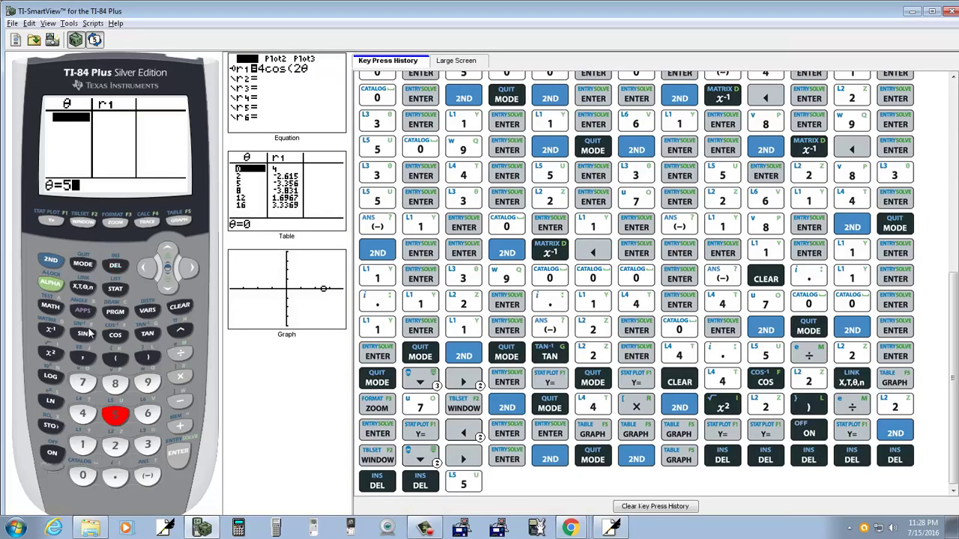
click(50, 260)
click(180, 329)
click(180, 354)
click(115, 383)
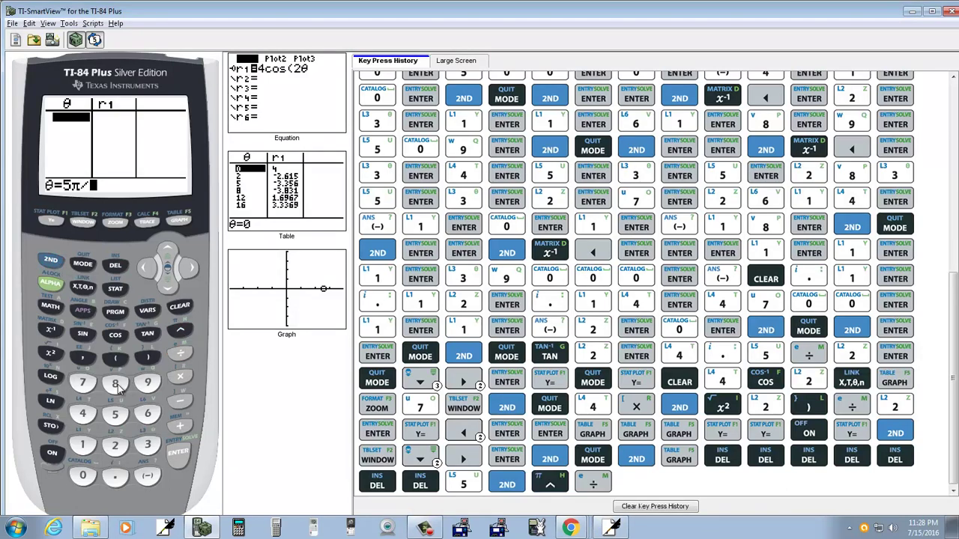
click(180, 459)
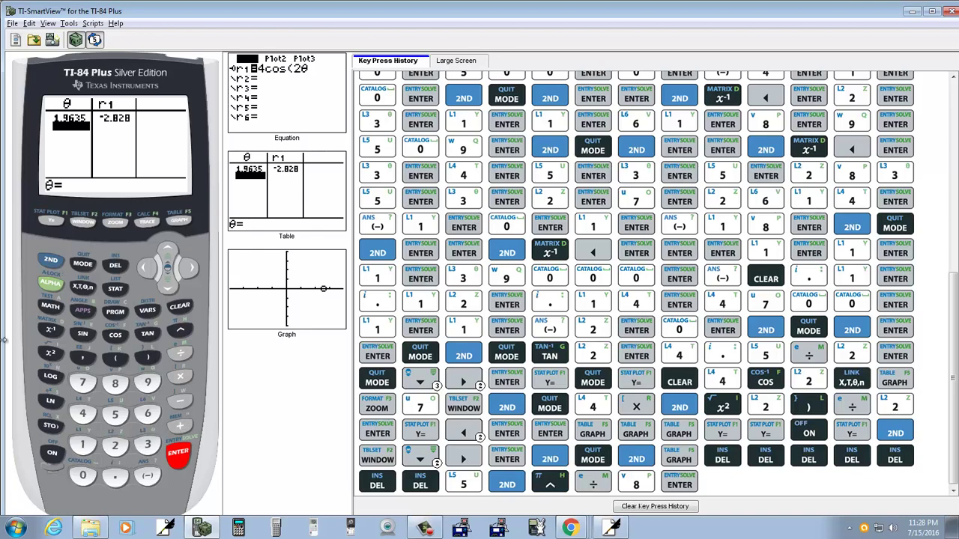
key(alt+Tab)
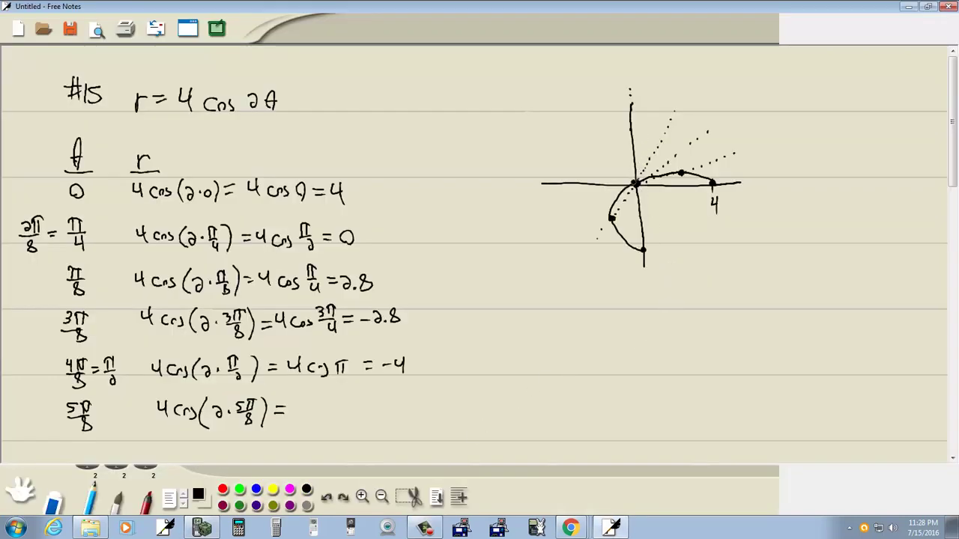
- Draw dotted rays from the origin labelled π/8, 2π/8, 3π/8, 4π/8 and 5π/8
drag(625, 174, 560, 120)
drag(752, 147, 753, 161)
drag(732, 117, 727, 130)
mouse_move(678, 97)
mouse_down()
mouse_move(686, 90)
mouse_move(687, 111)
mouse_up()
drag(620, 64, 636, 75)
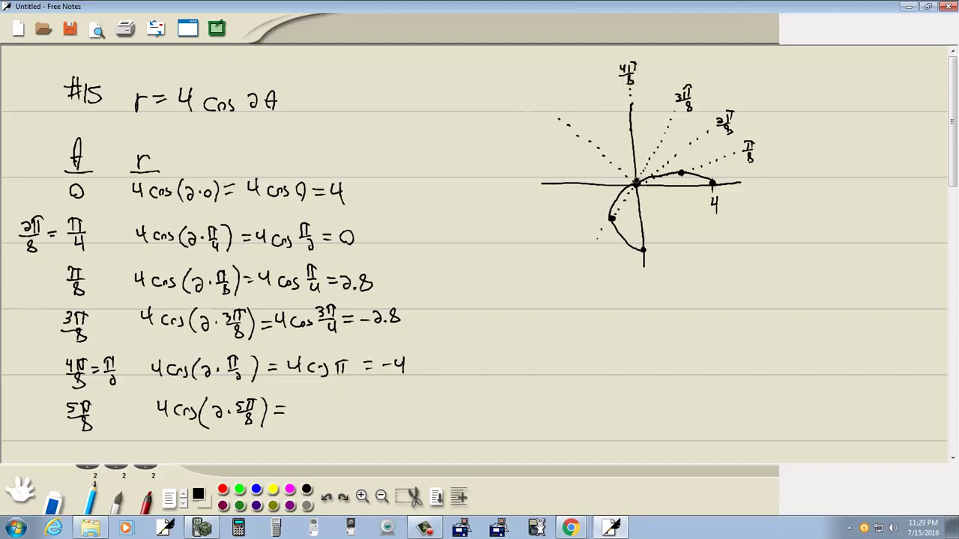
mouse_move(636, 180)
mouse_down()
mouse_move(578, 82)
mouse_move(592, 72)
mouse_move(578, 84)
mouse_move(588, 94)
mouse_up()
- Record -2.8 for 5π/8, mark the point, and extend the curve to it
key(alt+Tab)
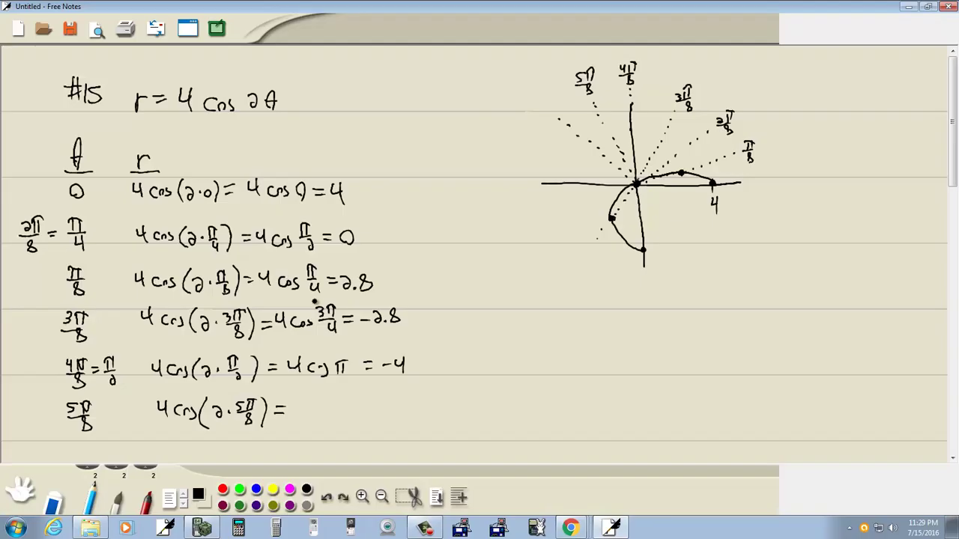
key(alt+Tab)
drag(298, 411, 306, 411)
mouse_move(309, 405)
mouse_down()
mouse_move(322, 417)
mouse_move(333, 405)
mouse_up()
click(325, 414)
drag(642, 252, 665, 229)
- Write 6π/8 as the next θ entry in the table
scroll(519, 413, down, 1)
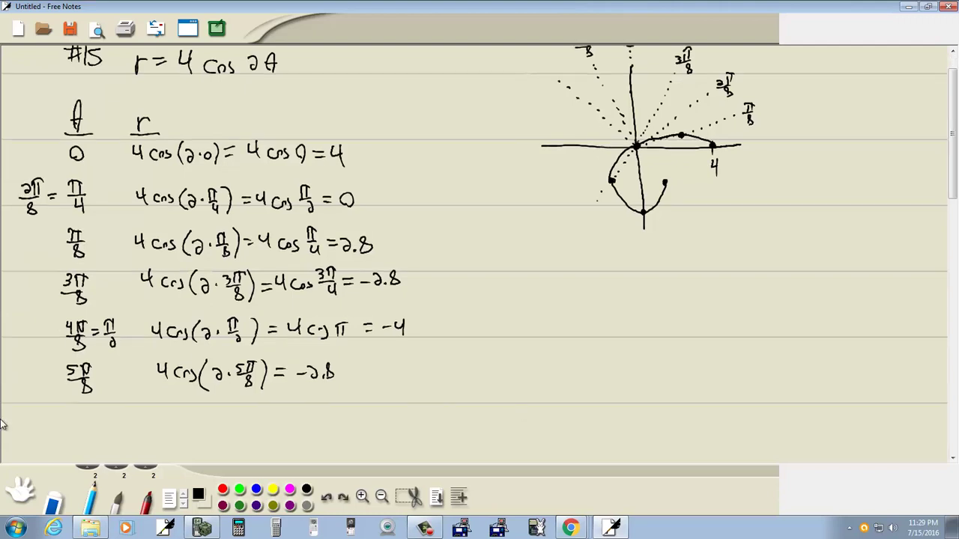
mouse_move(81, 404)
mouse_down()
mouse_move(77, 414)
mouse_move(88, 421)
mouse_up()
drag(96, 404, 98, 419)
mouse_move(87, 406)
mouse_down()
mouse_move(101, 403)
mouse_move(94, 434)
mouse_up()
- Enter θ = 6π/8 in the table, giving 2.3562 with r1 = 4E-13
key(alt+Tab)
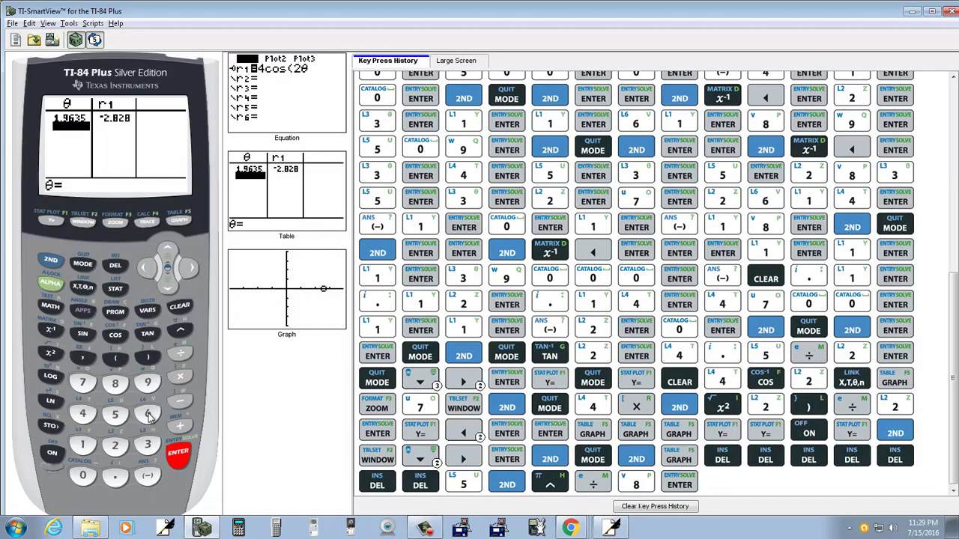
click(148, 413)
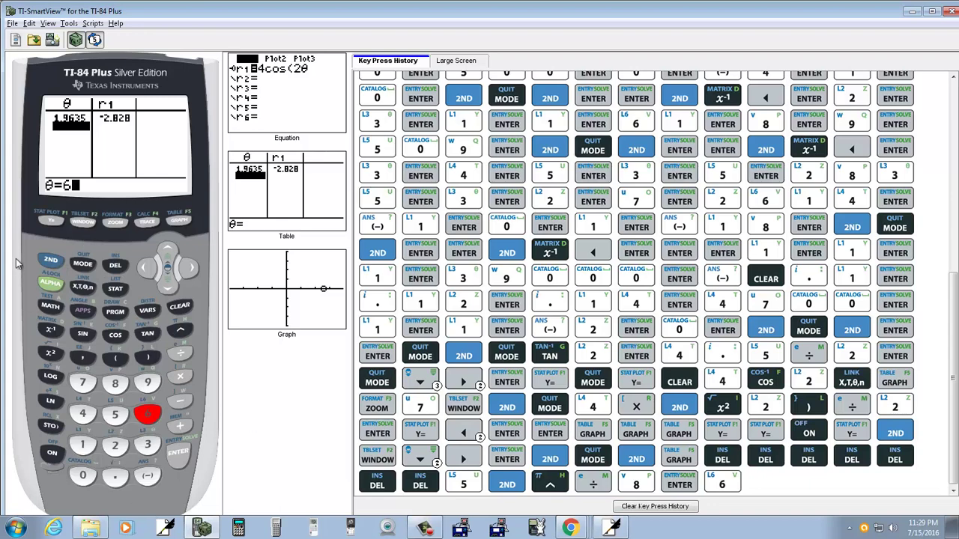
click(50, 259)
click(178, 332)
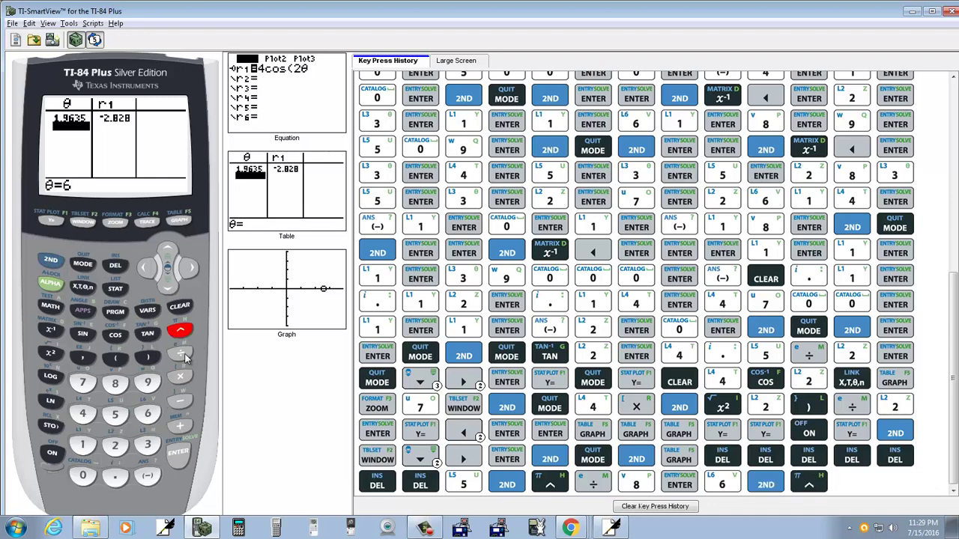
click(180, 353)
click(114, 383)
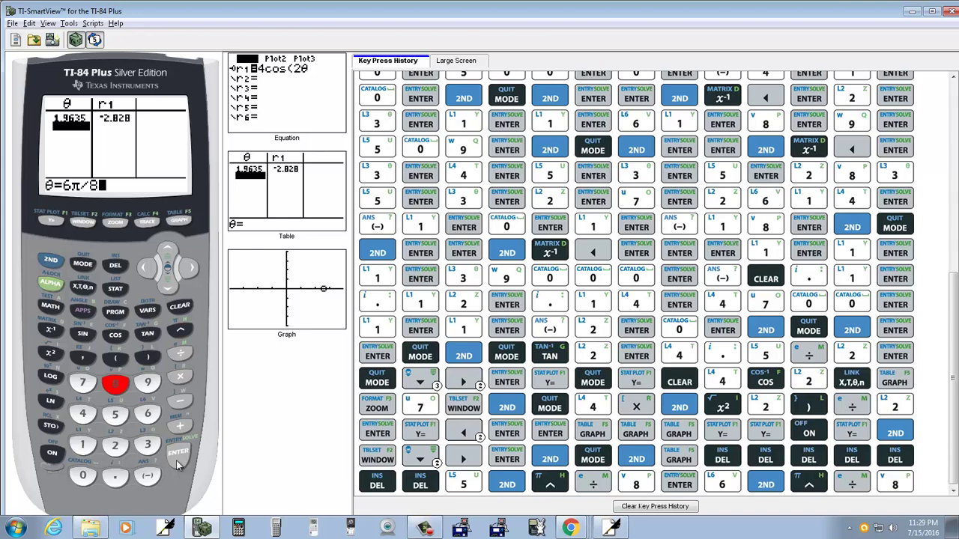
click(177, 460)
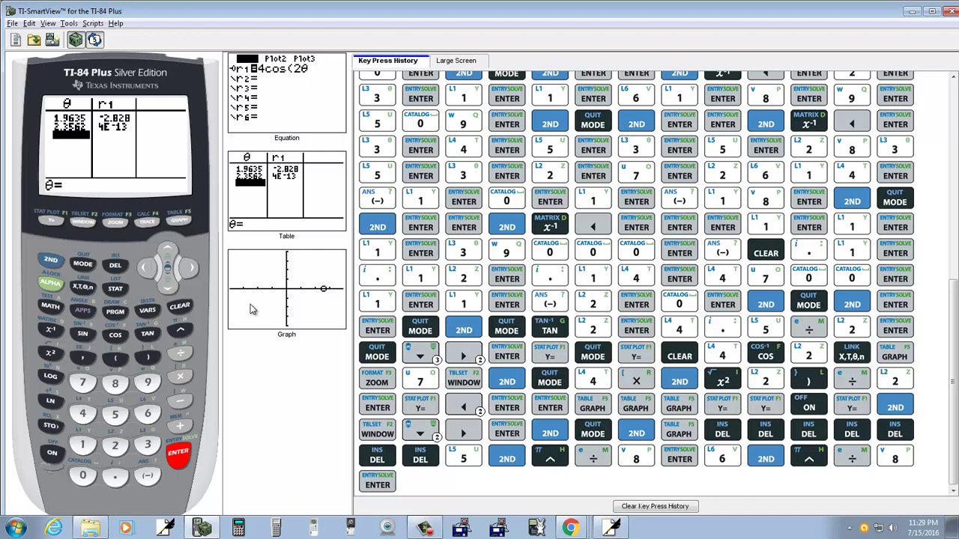
- Write 0 for 6π/8, label its ray, close the lower petal, and begin writing 7π/8
key(alt+Tab)
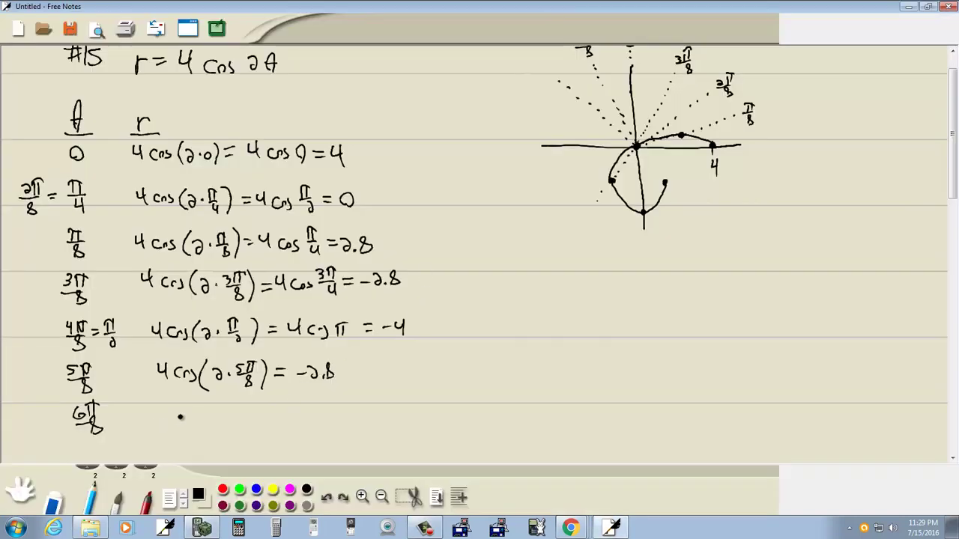
drag(199, 406, 198, 409)
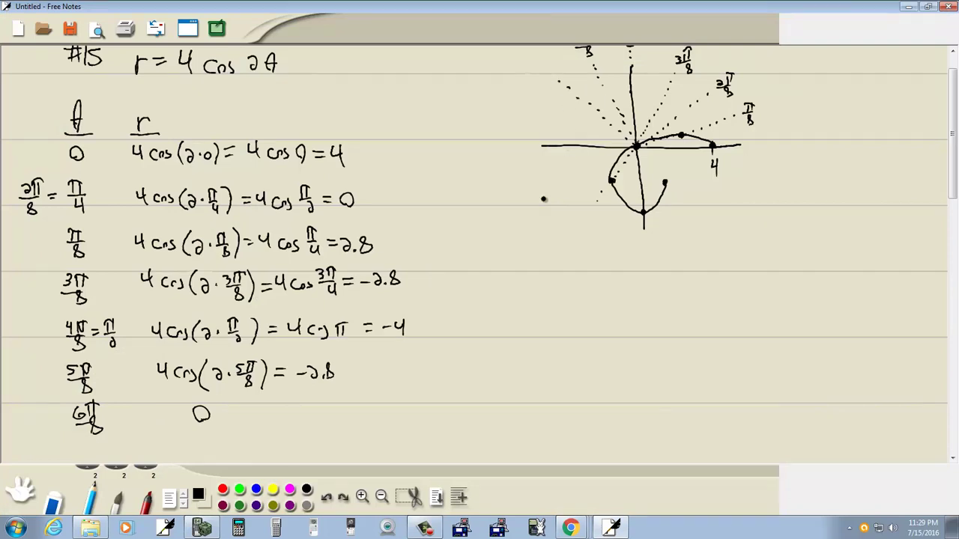
scroll(359, 253, up, 1)
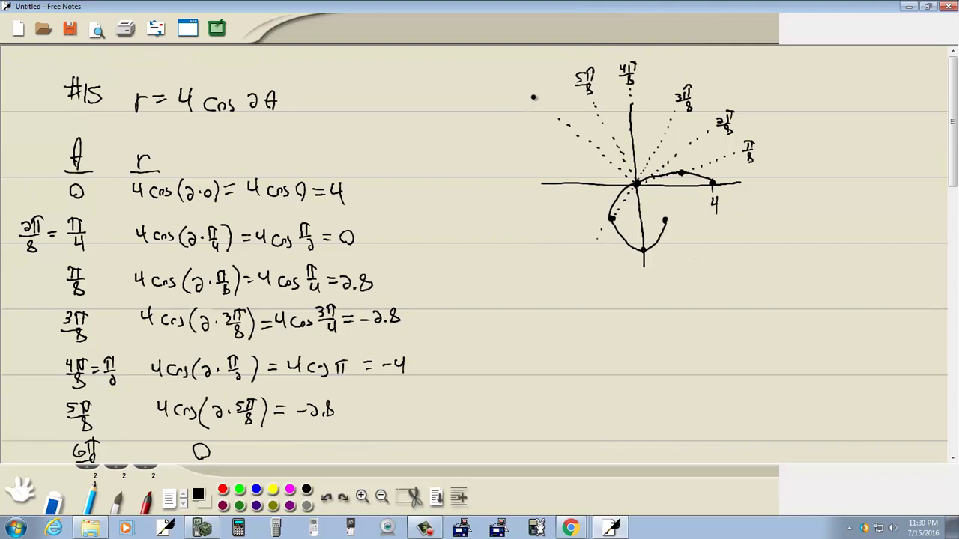
mouse_move(535, 97)
mouse_down()
mouse_move(544, 96)
mouse_move(536, 119)
mouse_up()
drag(665, 221, 655, 193)
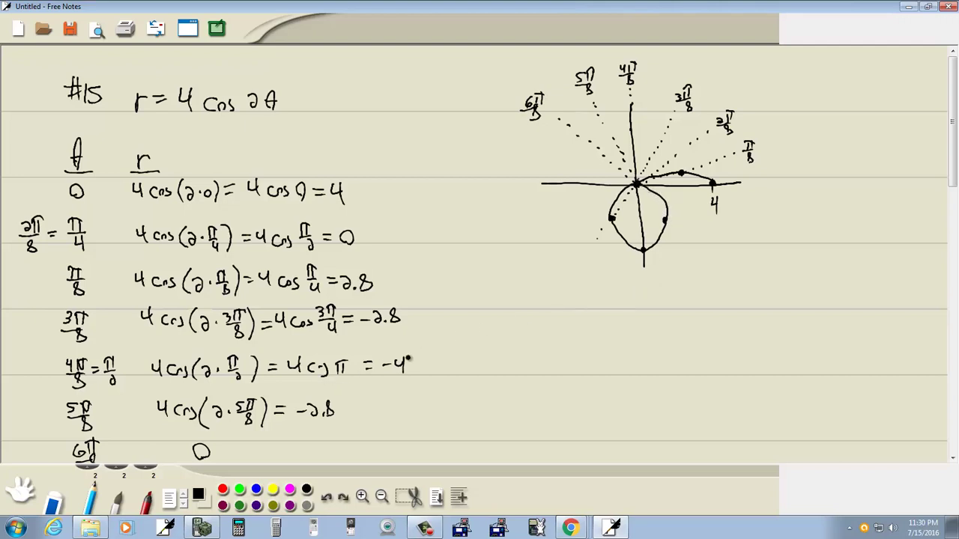
mouse_move(482, 304)
mouse_down()
mouse_move(505, 307)
mouse_move(508, 333)
mouse_up()
- Enter θ = 7π/8 in the calculator table, yielding r1 = 2.8284
key(alt+Tab)
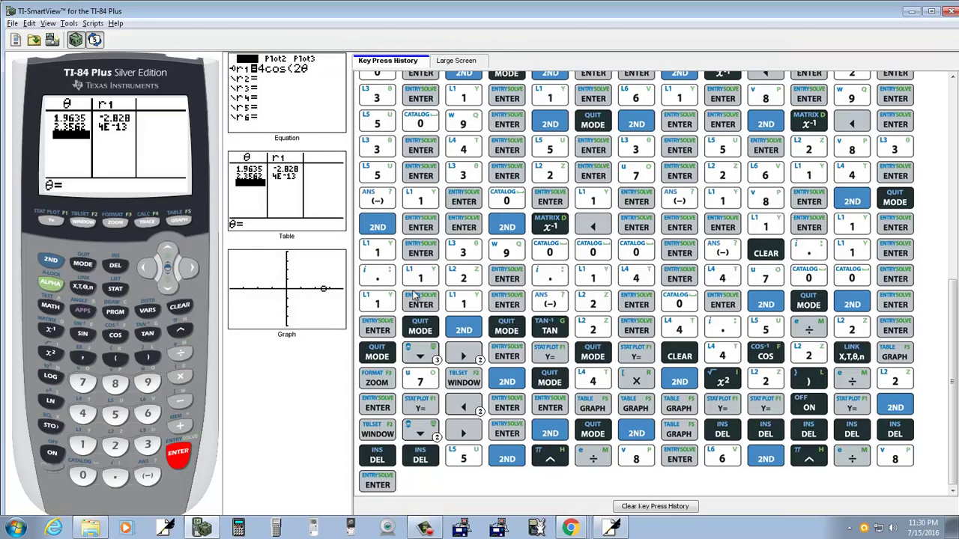
click(81, 383)
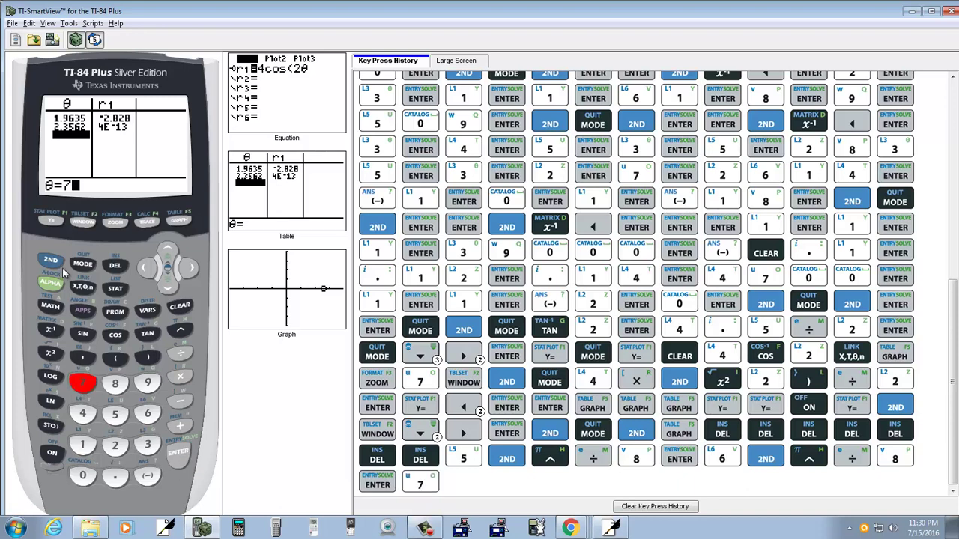
click(51, 260)
click(181, 334)
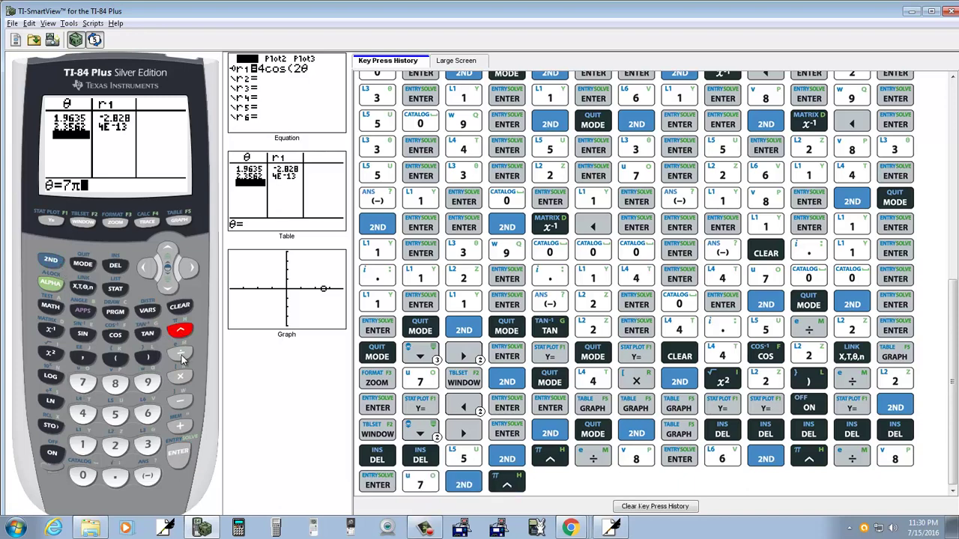
click(180, 354)
click(114, 383)
click(178, 454)
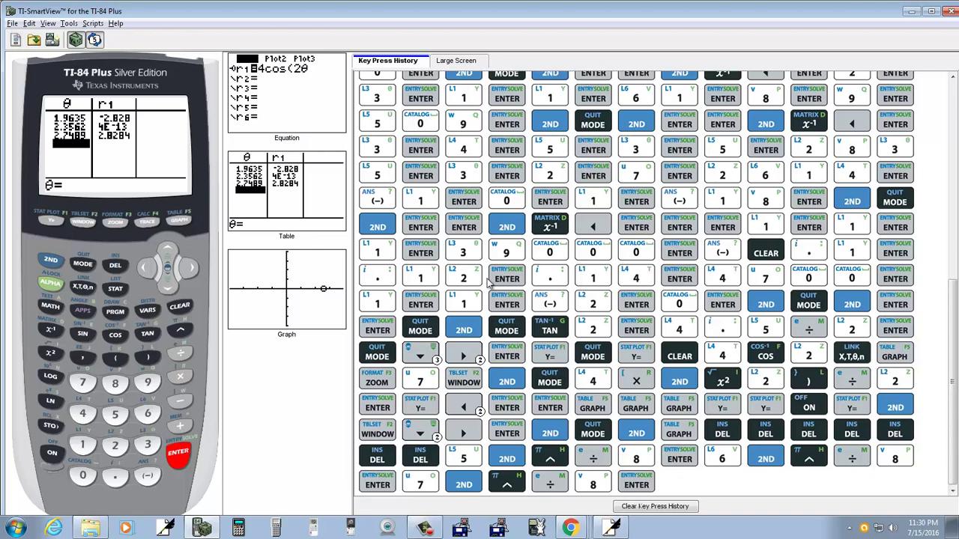
key(alt+Tab)
- Write 2.8 beside 7π/8 and dot the 7π/8 ray out from the pole
mouse_move(561, 310)
mouse_down()
mouse_move(585, 323)
mouse_move(588, 305)
mouse_up()
click(578, 321)
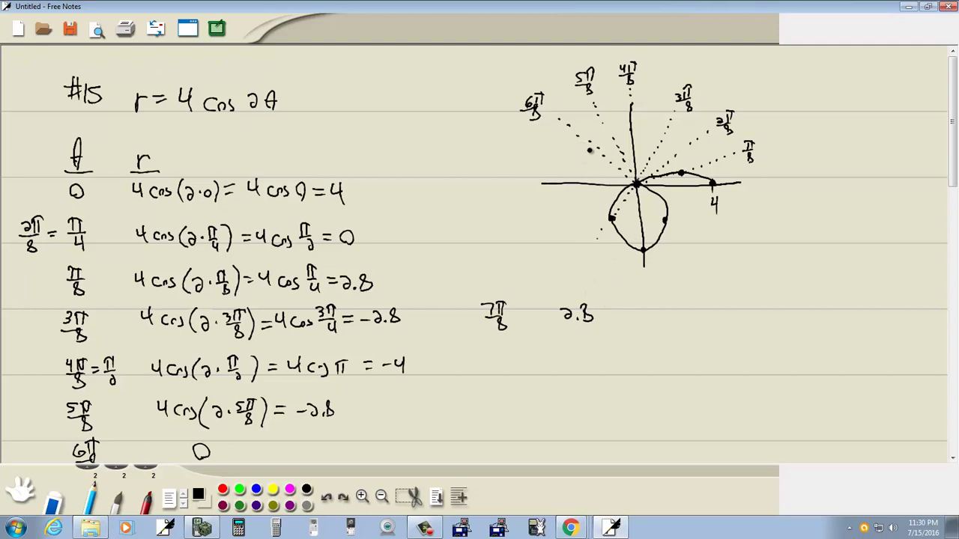
click(585, 163)
click(578, 160)
click(565, 153)
click(551, 148)
click(540, 144)
click(530, 140)
- Label the ray 7π/8 and write 8π/8 below the 7π/8 entry
mouse_move(490, 129)
mouse_down()
mouse_move(500, 139)
mouse_move(509, 133)
mouse_move(504, 153)
mouse_up()
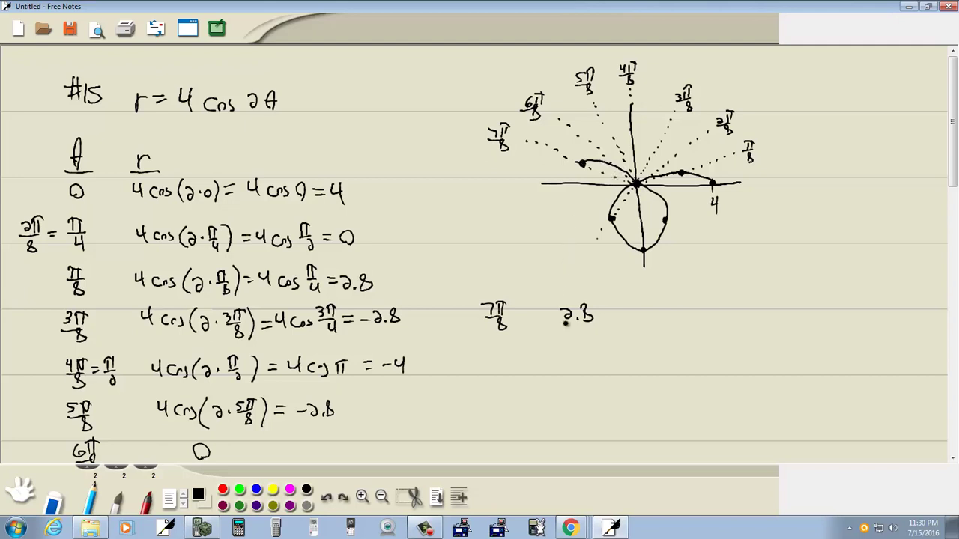
mouse_move(493, 349)
mouse_down()
mouse_move(488, 362)
mouse_move(508, 347)
mouse_up()
drag(503, 347, 504, 369)
- Enter θ = 8π/8 in the calculator table, giving 3.1416 with r1 = 4
key(alt+Tab)
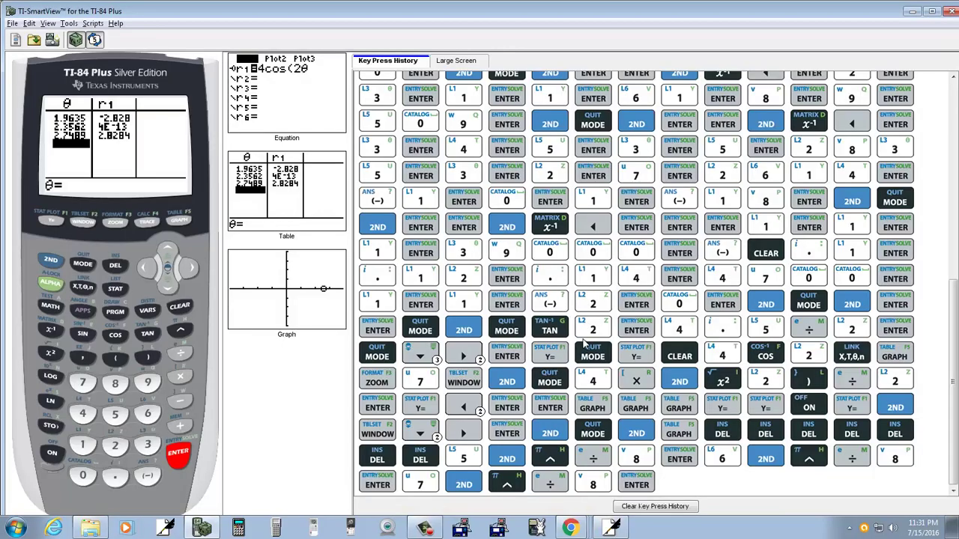
click(114, 385)
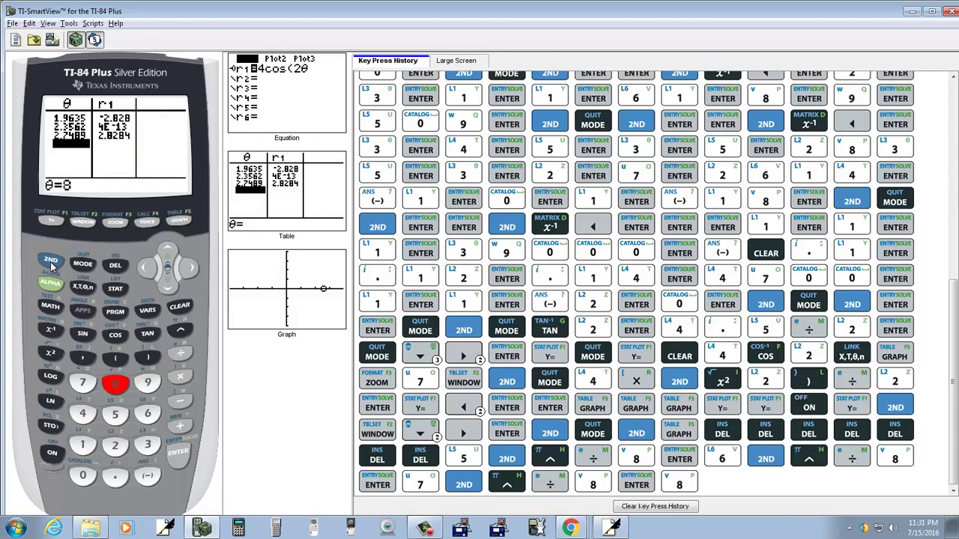
click(50, 260)
click(180, 330)
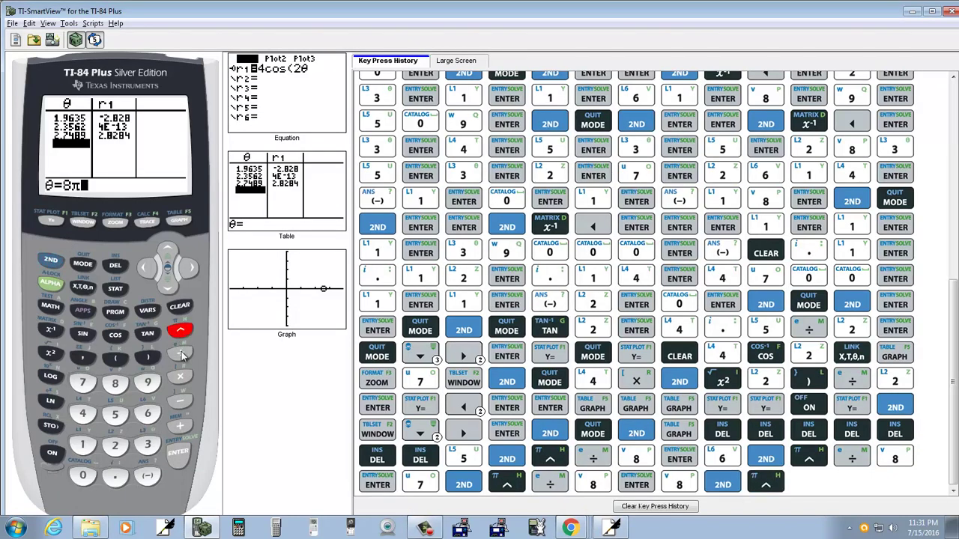
click(179, 353)
click(115, 384)
click(177, 454)
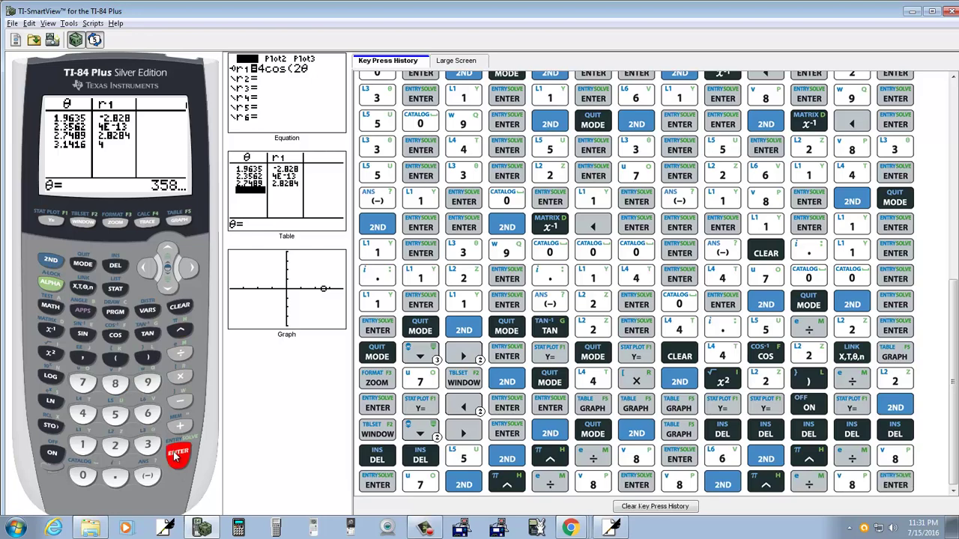
- Label the 8π/8 ray and draw the left petal through the points back to the pole
key(alt+Tab)
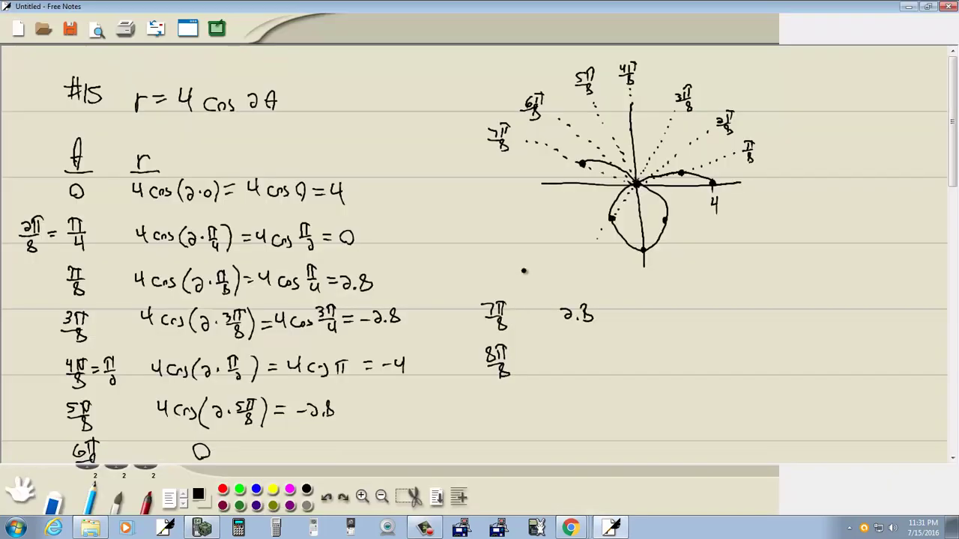
mouse_move(486, 185)
mouse_down()
mouse_move(495, 184)
mouse_move(490, 202)
mouse_up()
drag(581, 163, 553, 182)
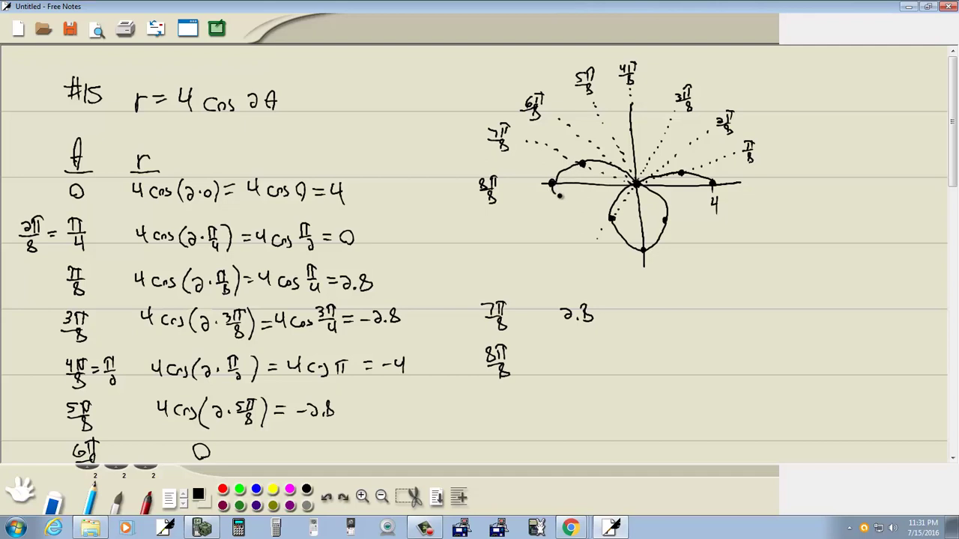
mouse_move(561, 196)
mouse_down()
mouse_move(582, 202)
mouse_move(633, 185)
mouse_move(663, 161)
mouse_move(654, 135)
mouse_move(628, 150)
mouse_move(635, 180)
mouse_move(679, 199)
mouse_move(704, 201)
mouse_move(716, 188)
mouse_up()
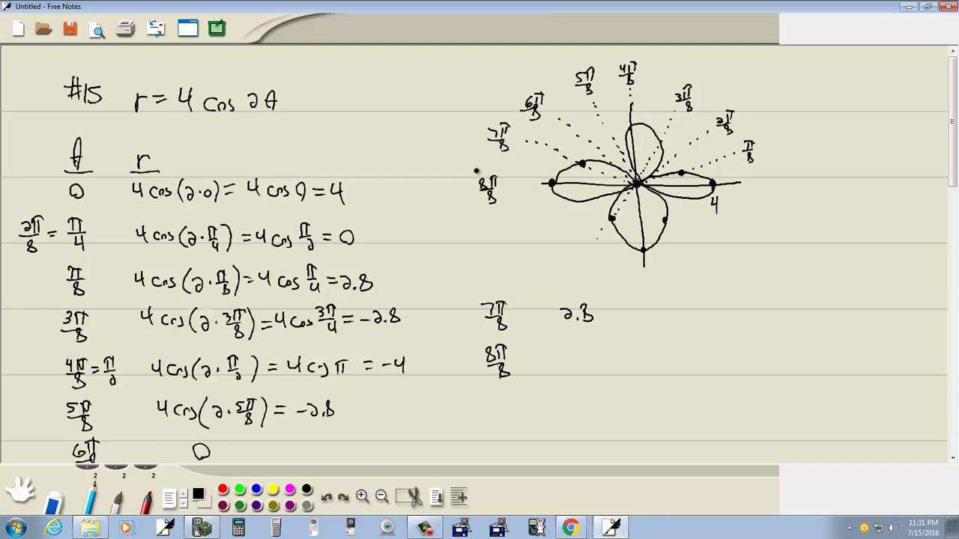
key(alt+Tab)
key(alt+Tab)
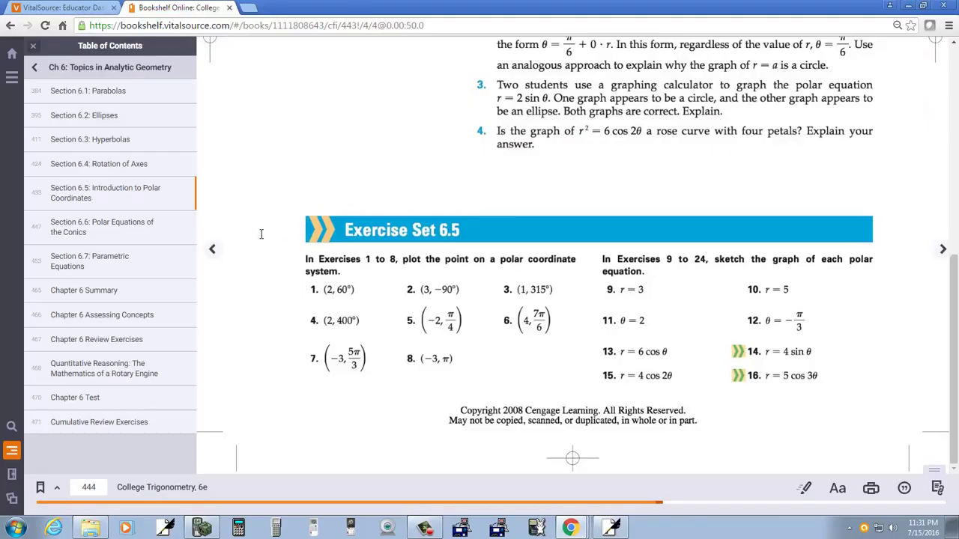
- Page back through the textbook past the rose curve examples to the limaçon figures
click(213, 249)
click(215, 249)
click(214, 249)
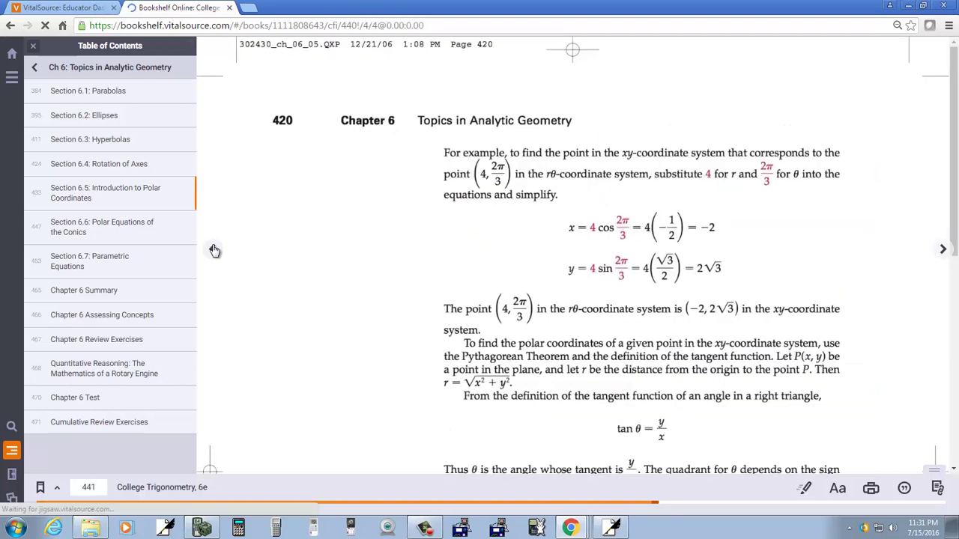
click(215, 250)
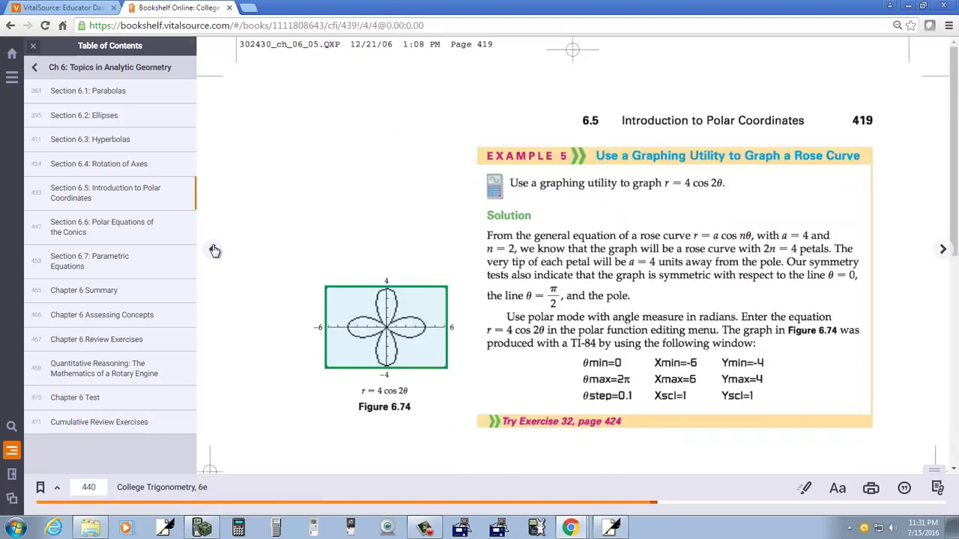
click(214, 249)
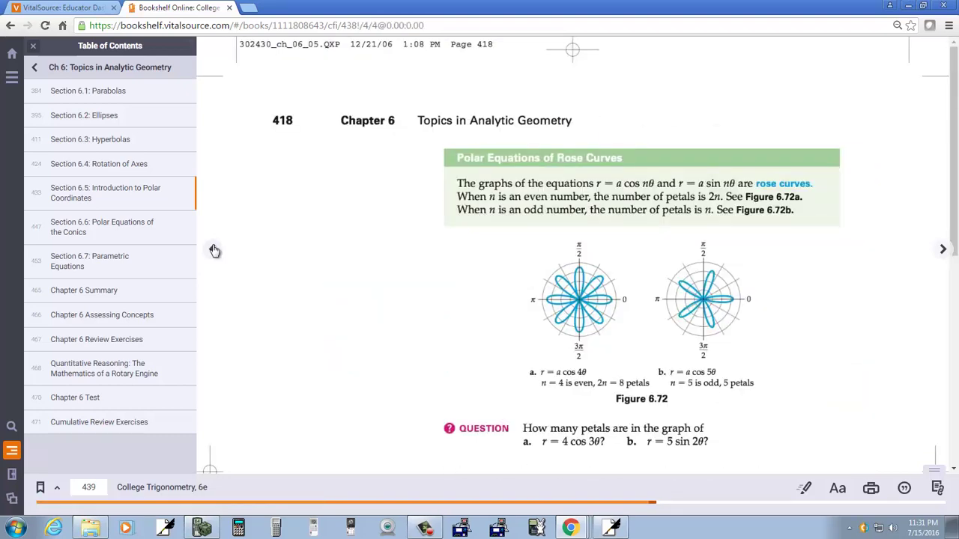
click(214, 249)
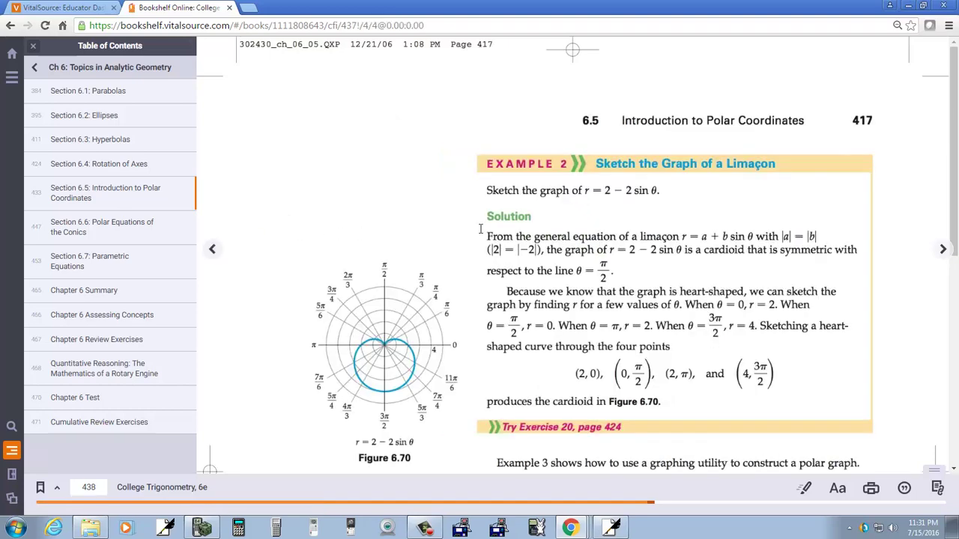
click(215, 253)
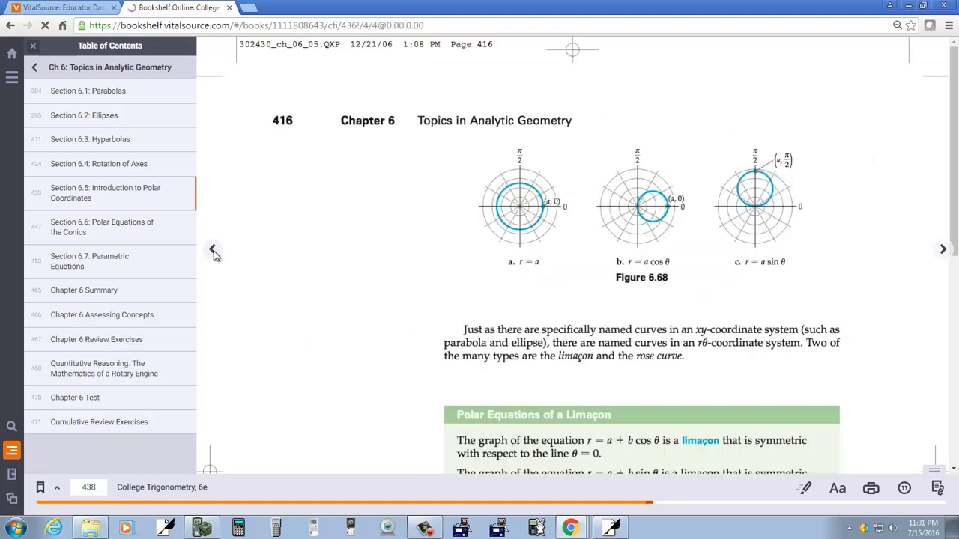
- Page forward to page 418's Polar Equations of Rose Curves box
scroll(434, 243, down, 1)
scroll(434, 243, down, 4)
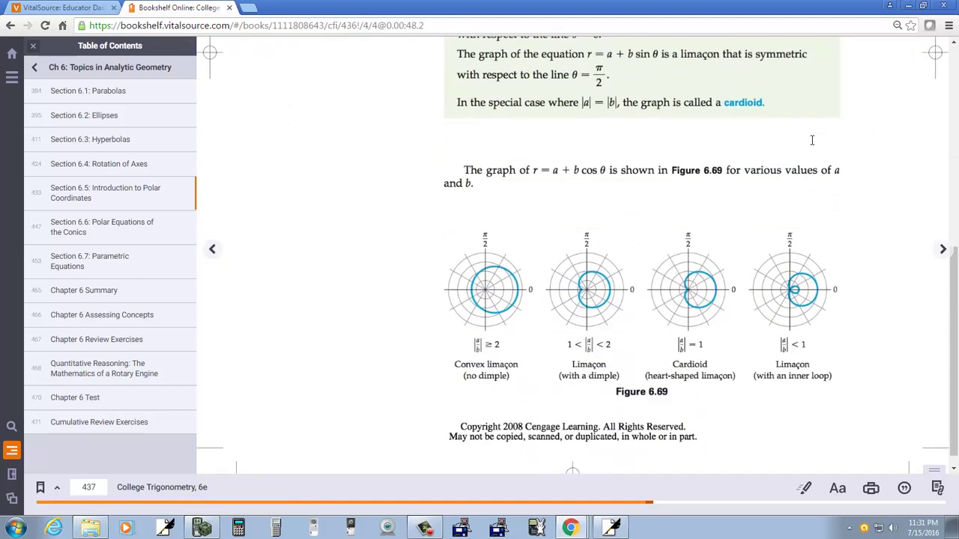
click(942, 248)
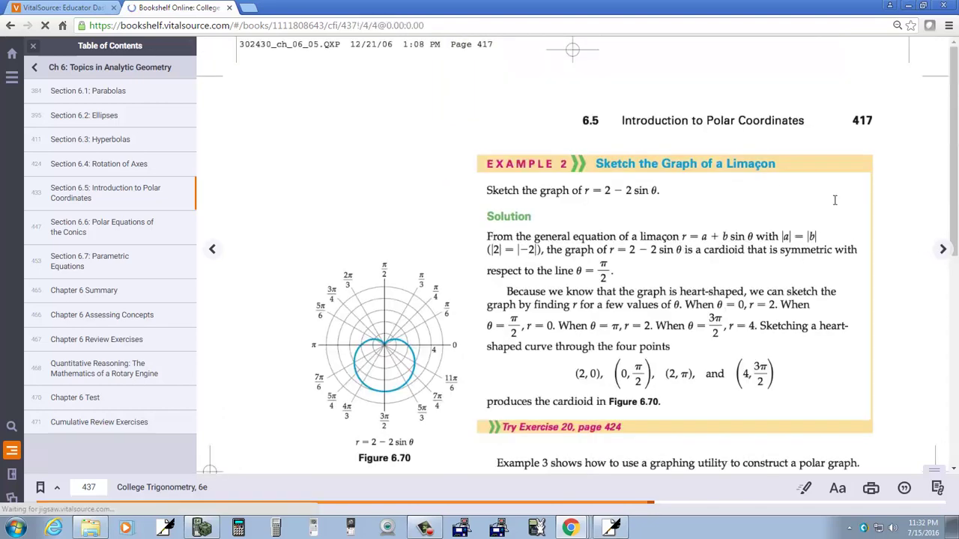
scroll(685, 202, down, 4)
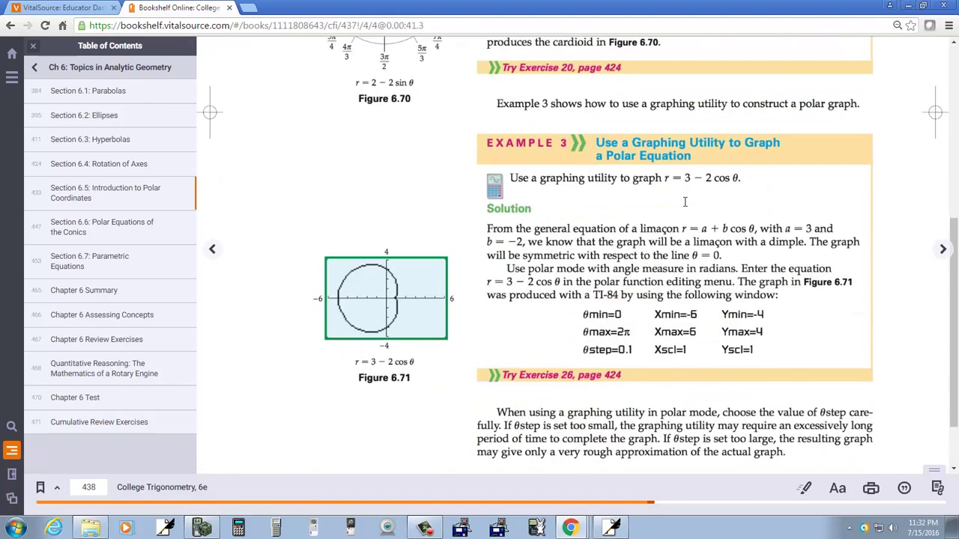
scroll(685, 201, down, 1)
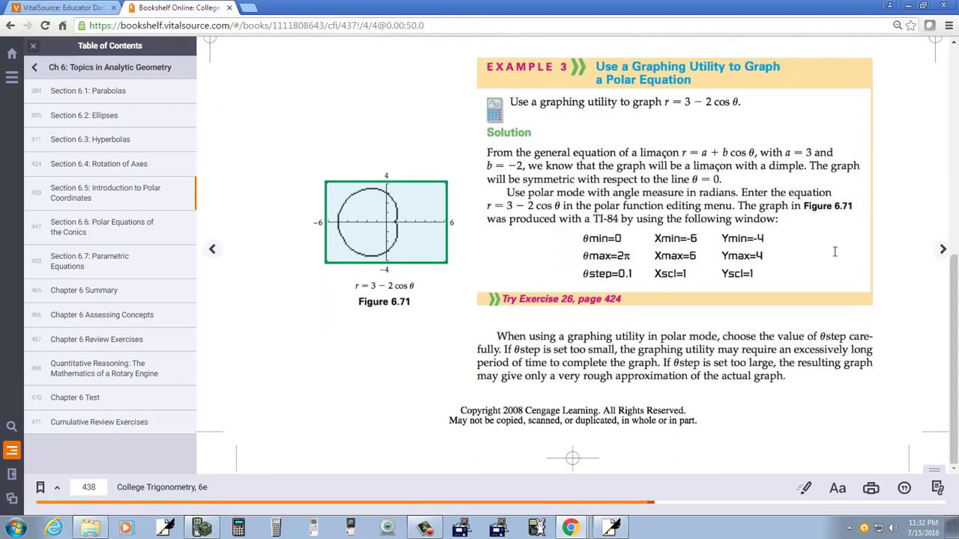
click(943, 249)
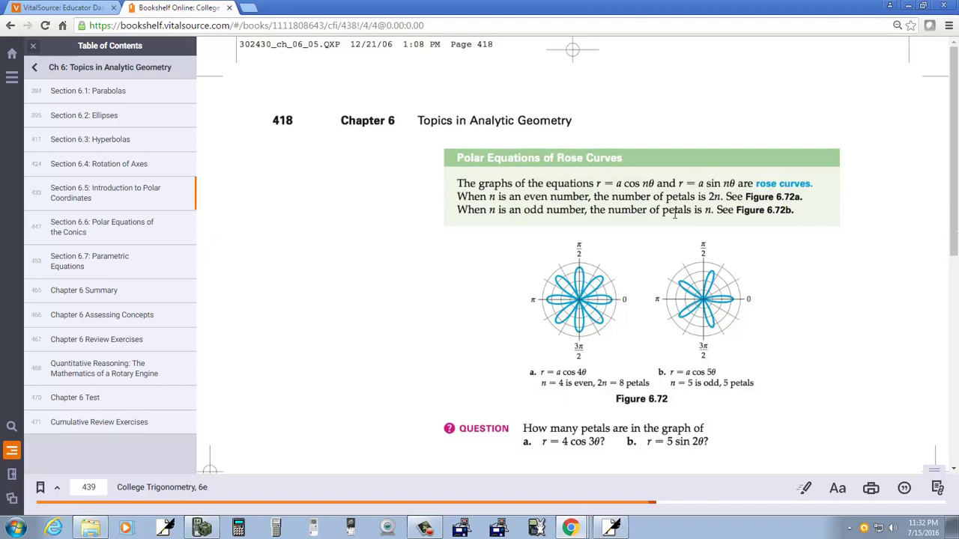
key(alt+Tab)
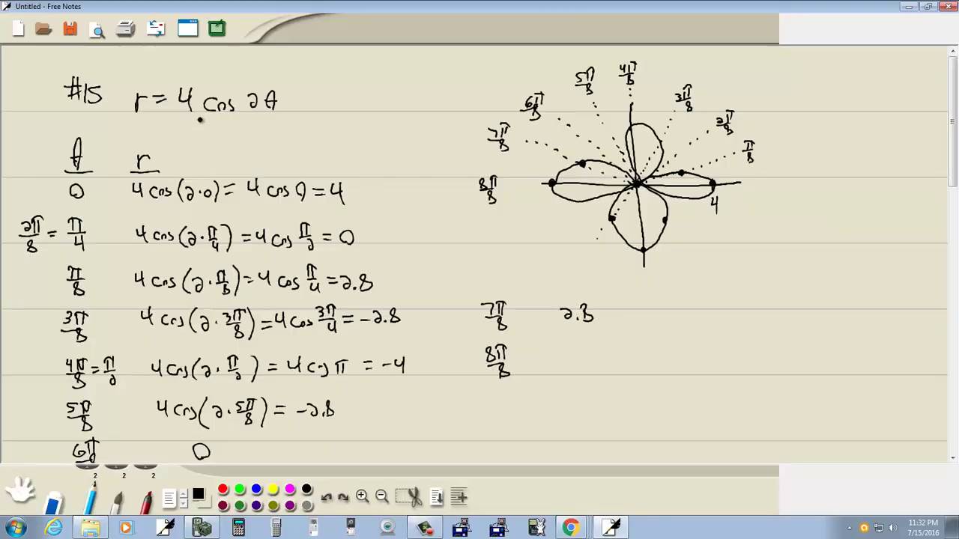
key(alt+Tab)
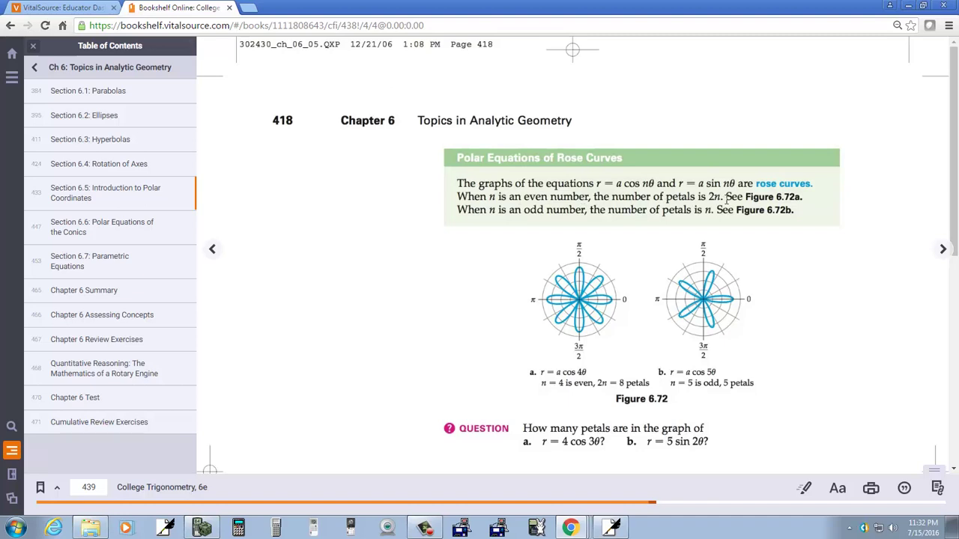
key(alt+Tab)
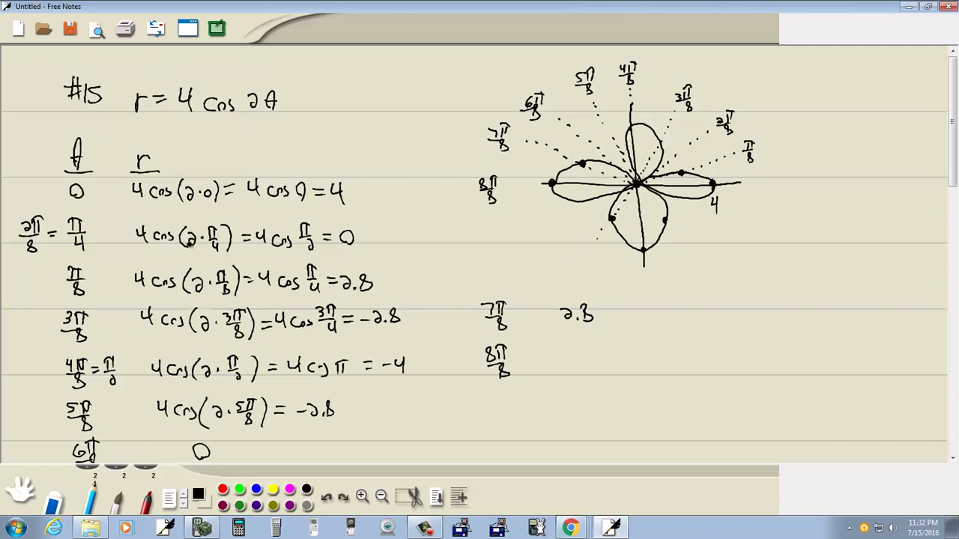
key(alt+Tab)
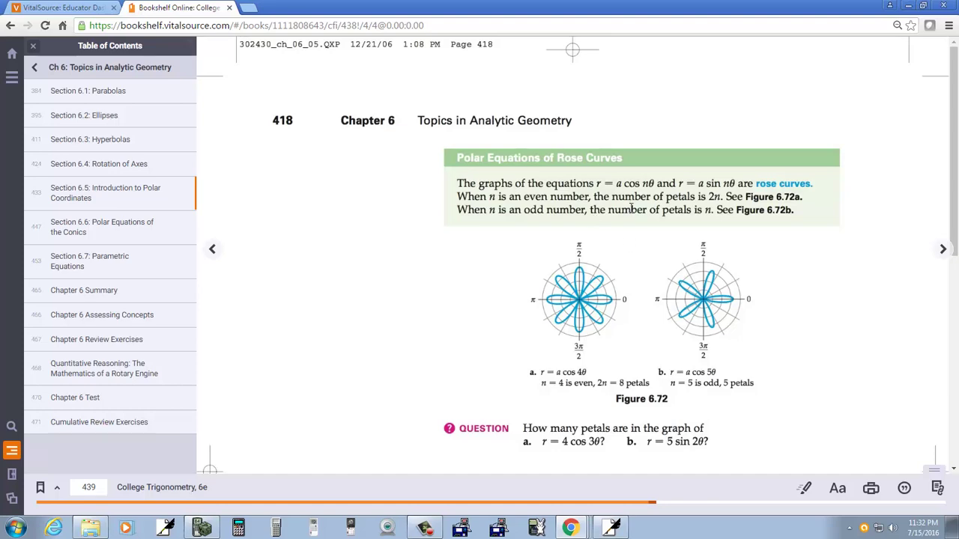
key(alt+Tab)
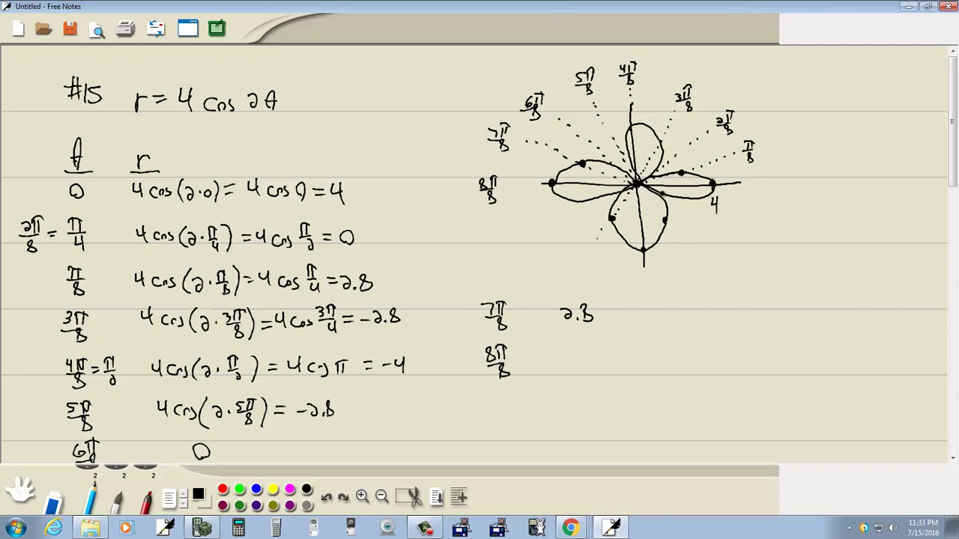
key(alt+Tab)
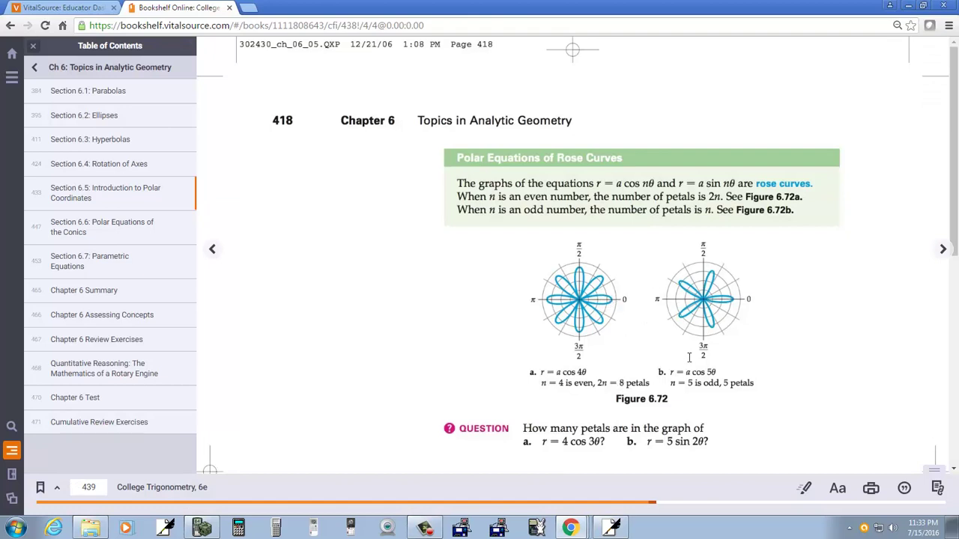
- Scroll the textbook to review Example 4's three-petal rose r = 2 sin 3θ and Figure 6.73
scroll(684, 371, down, 3)
scroll(688, 355, down, 1)
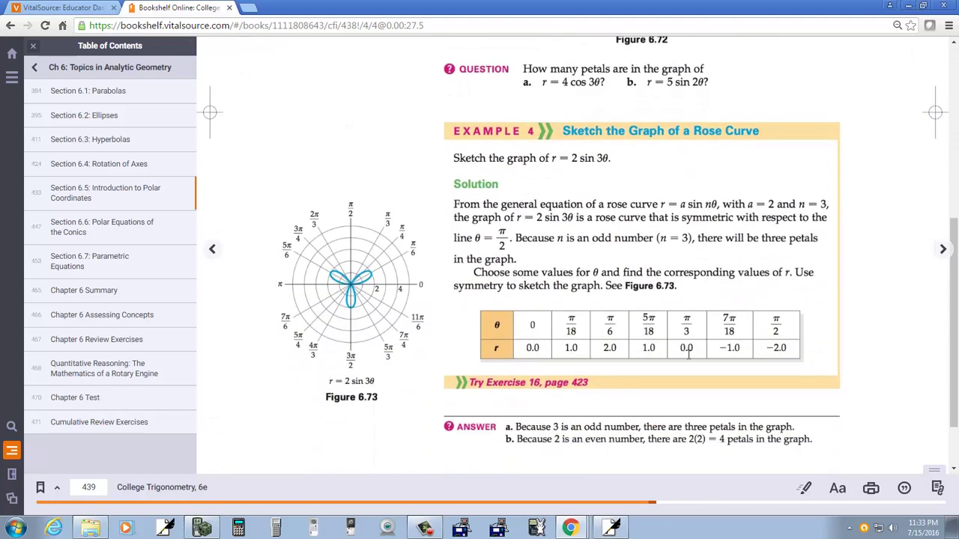
scroll(688, 355, up, 3)
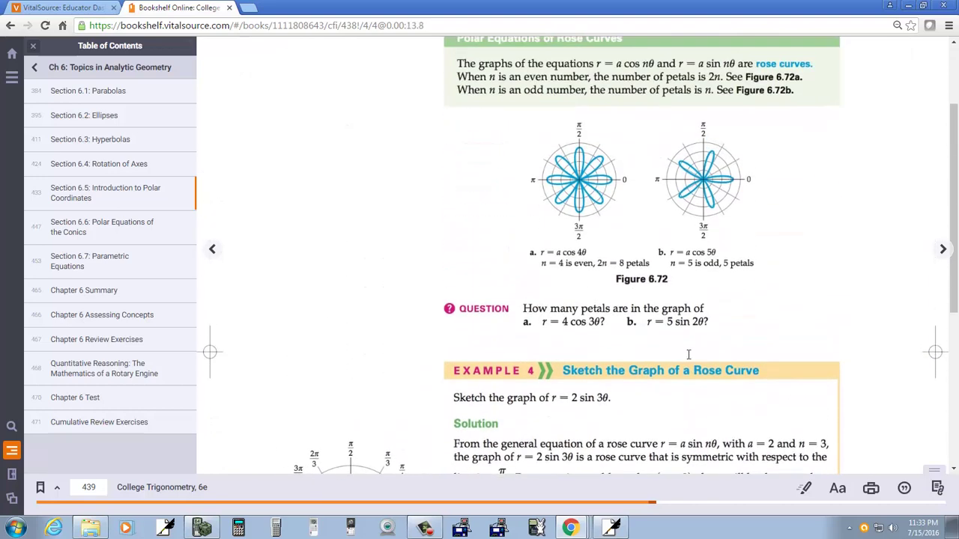
scroll(689, 354, up, 1)
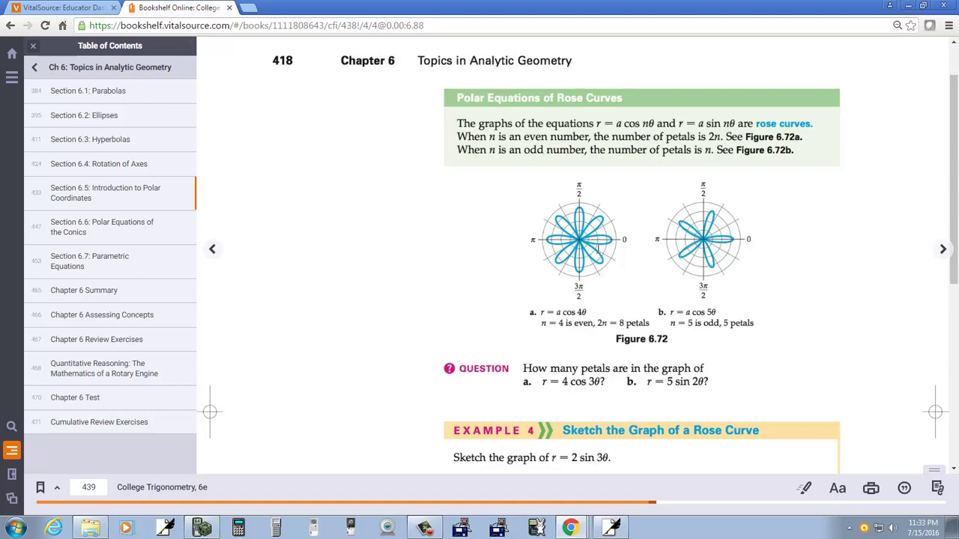
scroll(592, 242, down, 5)
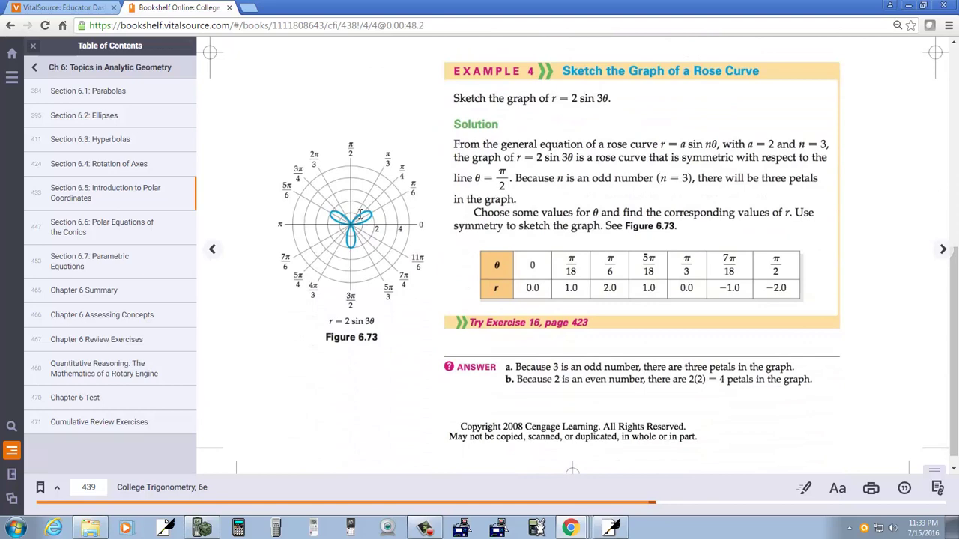
- Back in Free Notes, handwrite r = 6 cos 2θ below the table
key(alt+Tab)
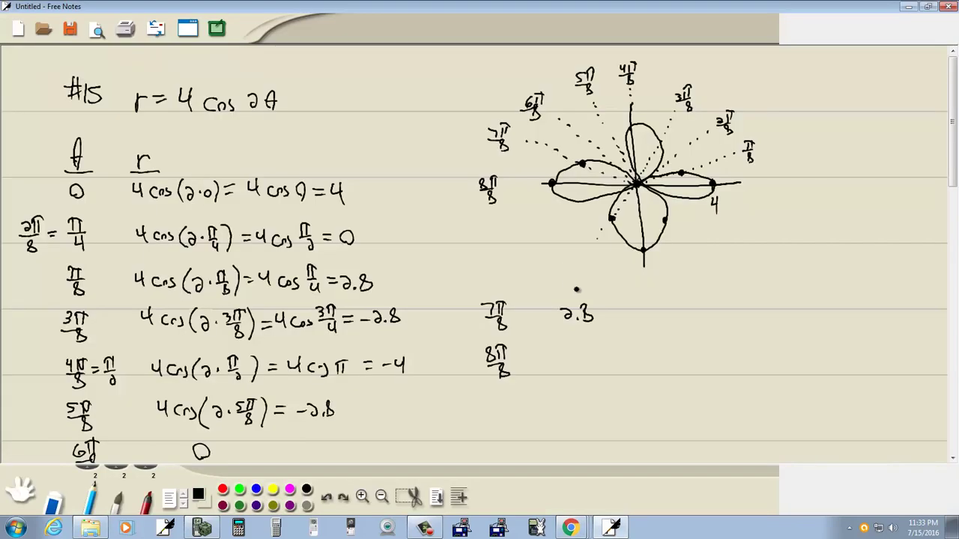
scroll(577, 289, down, 1)
scroll(577, 289, down, 2)
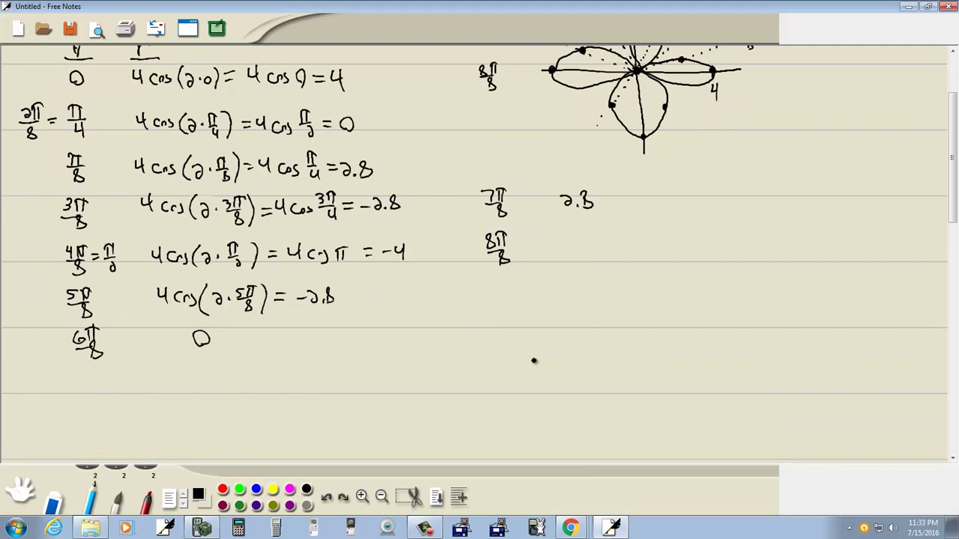
drag(473, 313, 504, 315)
drag(489, 322, 554, 315)
mouse_move(566, 314)
mouse_down()
mouse_move(559, 324)
mouse_move(601, 319)
mouse_up()
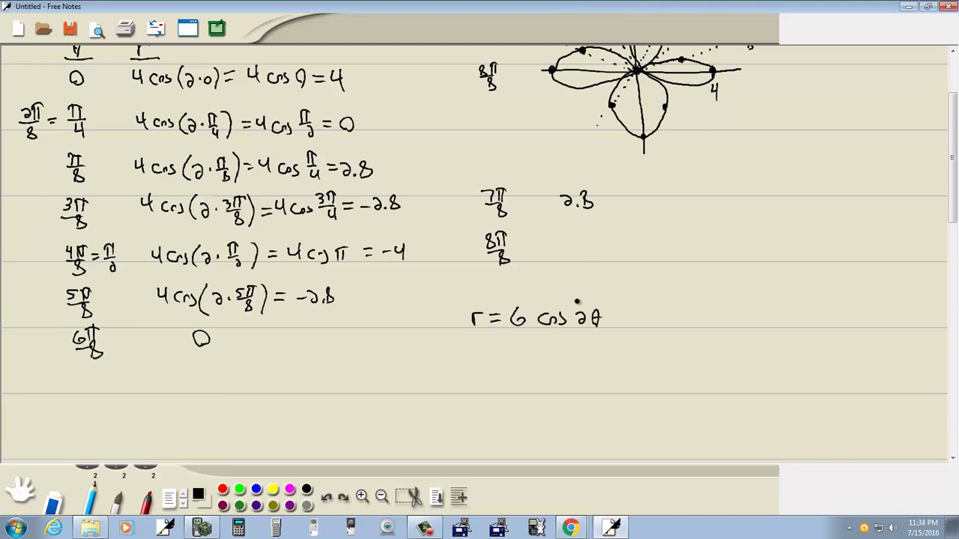
- Draw x and y axes under the equation with 6 marked on the positive x-axis
scroll(335, 337, up, 3)
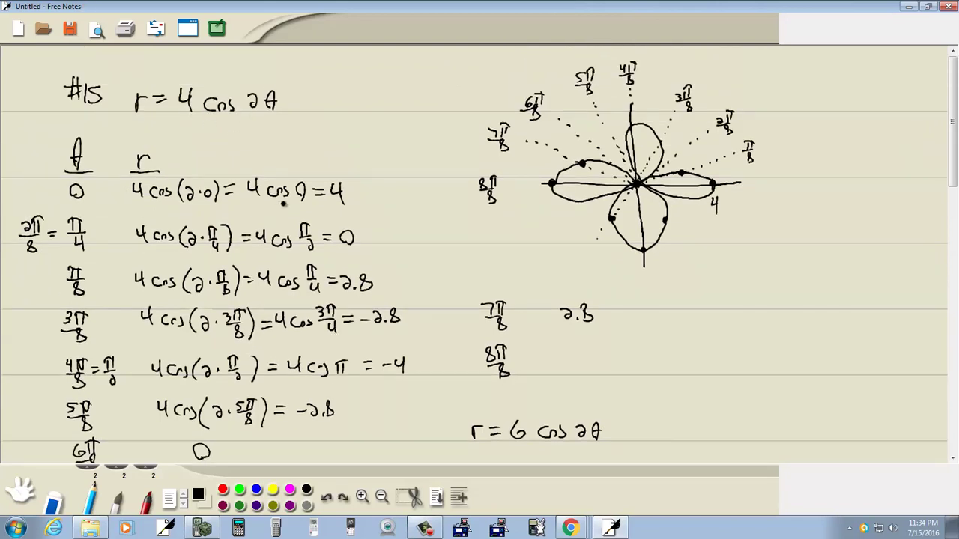
scroll(307, 241, down, 4)
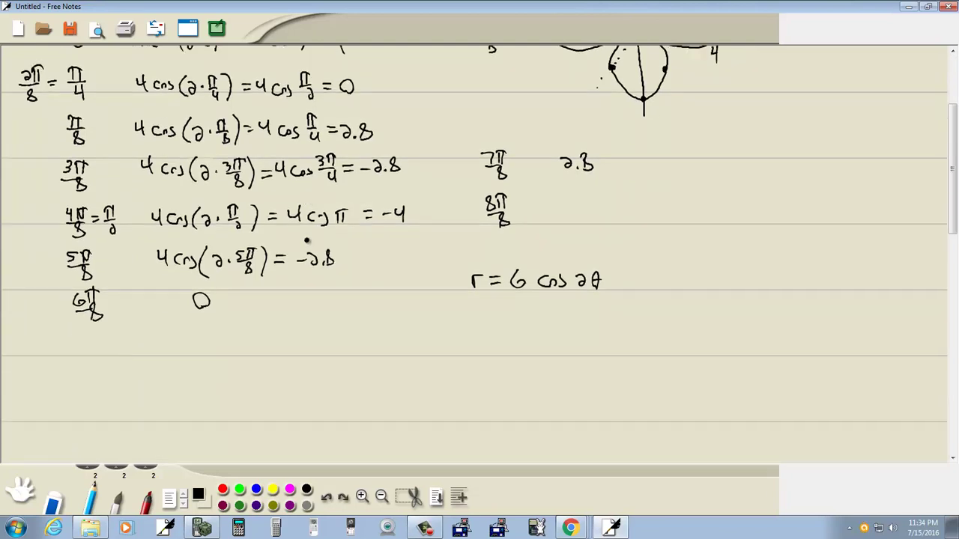
drag(565, 314, 571, 435)
mouse_move(483, 375)
mouse_down()
mouse_move(674, 368)
mouse_move(669, 390)
mouse_up()
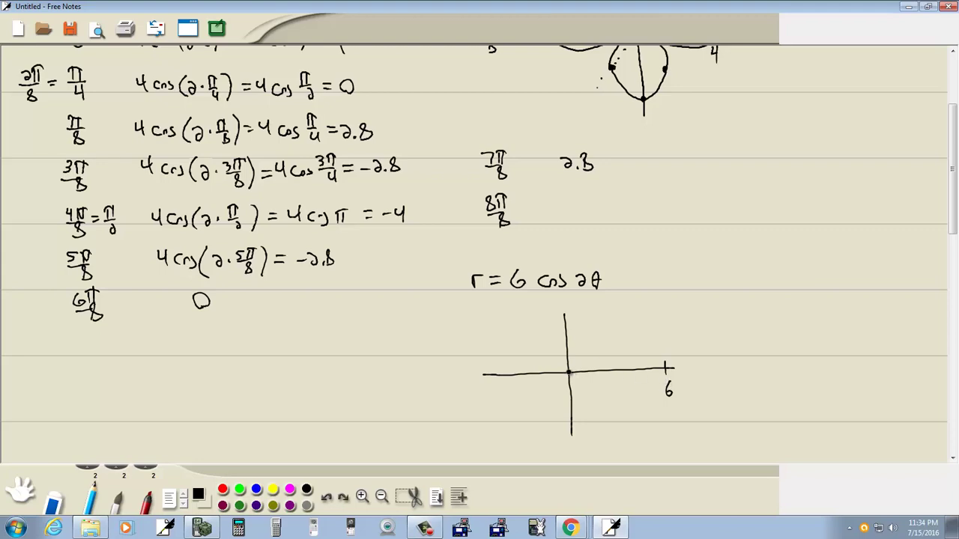
- Sketch the four-petal rose of r = 6 cos 2θ reaching out to 6, then return to the textbook
mouse_move(569, 372)
mouse_down()
mouse_move(625, 348)
mouse_move(669, 368)
mouse_move(634, 390)
mouse_move(575, 381)
mouse_move(588, 314)
mouse_move(569, 293)
mouse_move(557, 295)
mouse_move(550, 342)
mouse_move(569, 371)
mouse_move(541, 353)
mouse_move(506, 364)
mouse_move(498, 382)
mouse_move(512, 397)
mouse_move(539, 398)
mouse_move(571, 372)
mouse_move(557, 421)
mouse_move(570, 438)
mouse_move(591, 434)
mouse_move(594, 416)
mouse_move(569, 376)
mouse_up()
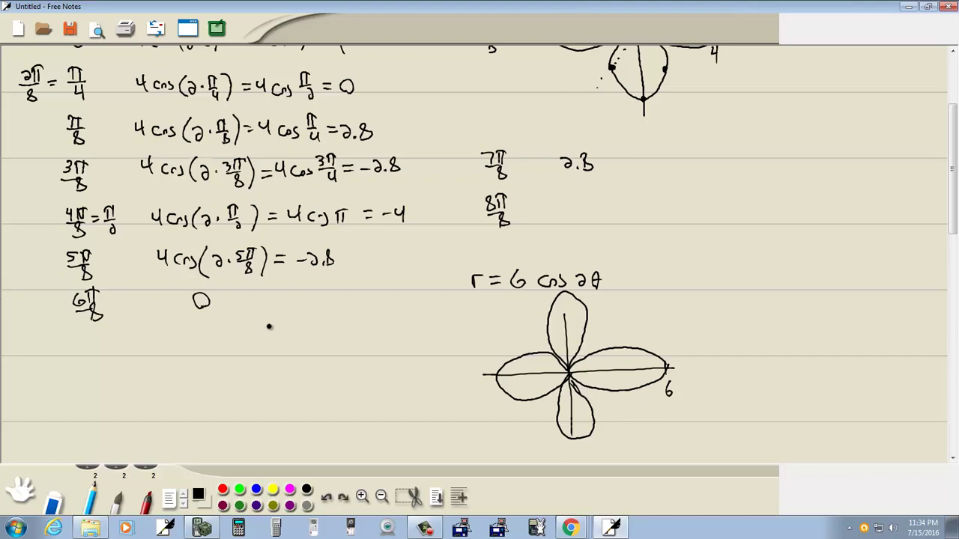
key(alt+Tab)
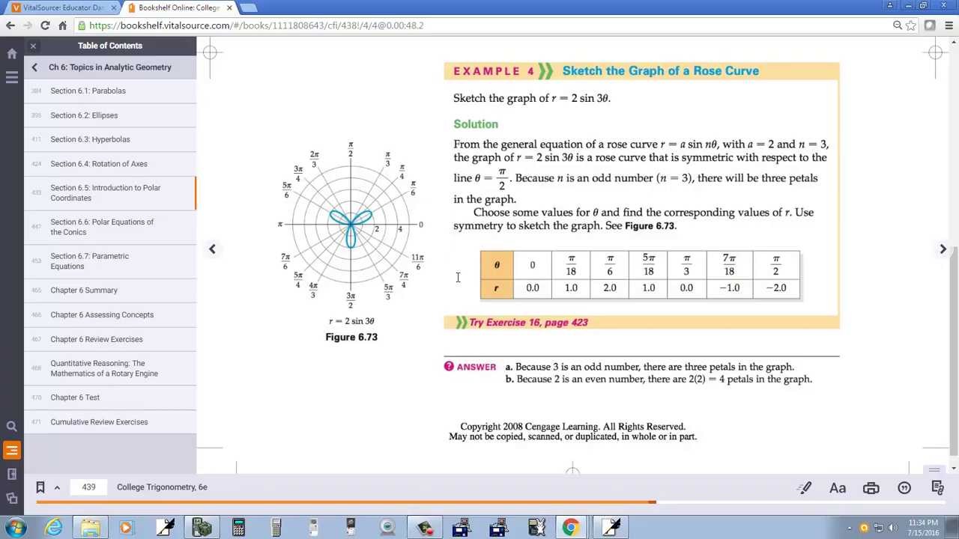
scroll(733, 442, up, 2)
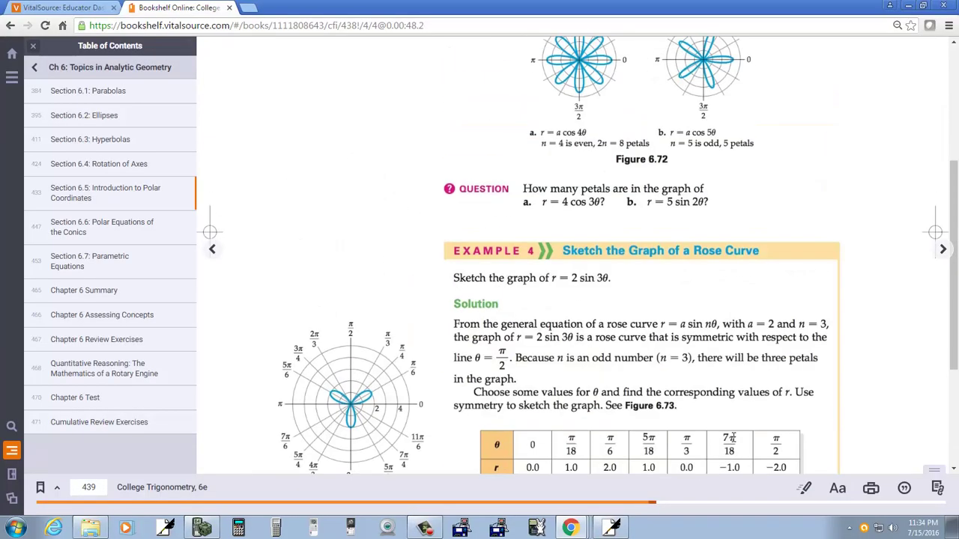
scroll(733, 442, up, 3)
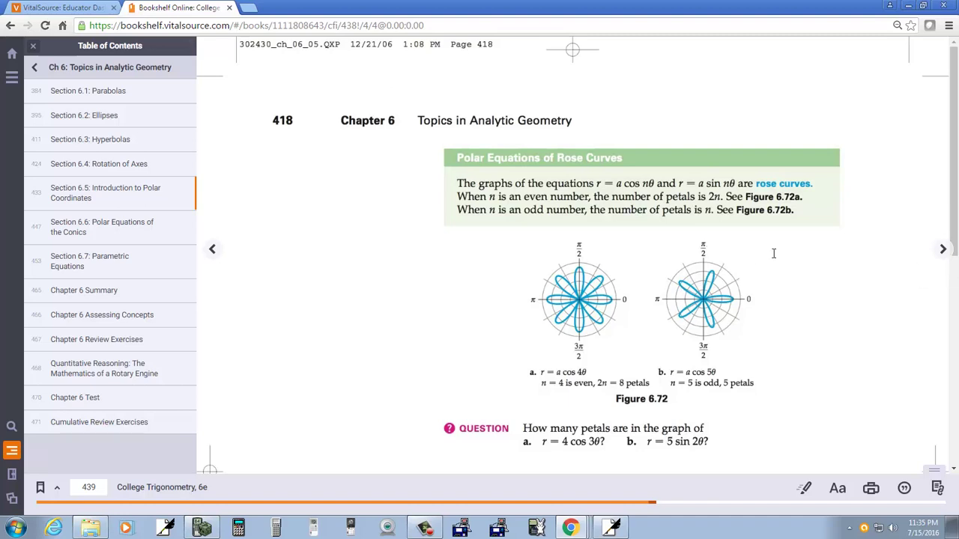
scroll(750, 321, down, 5)
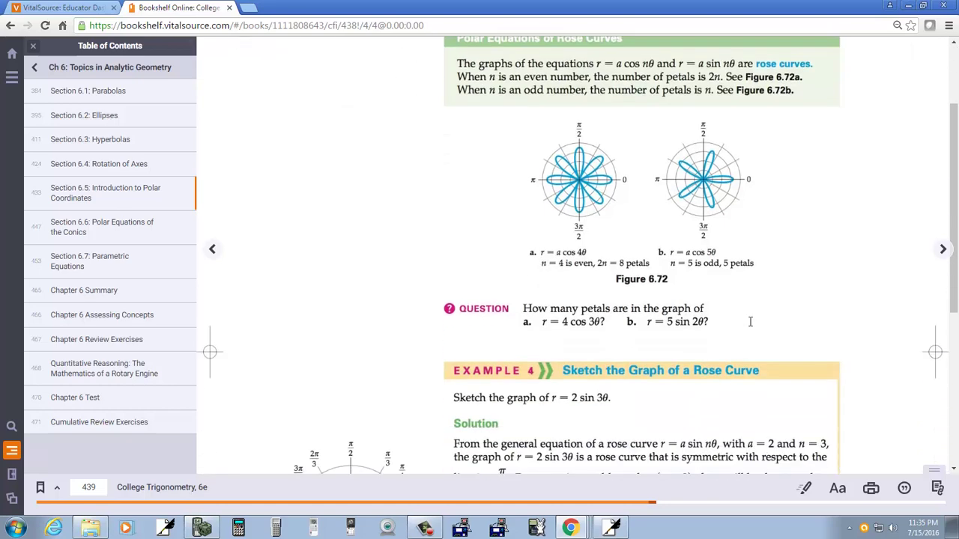
scroll(750, 321, down, 1)
scroll(750, 321, down, 3)
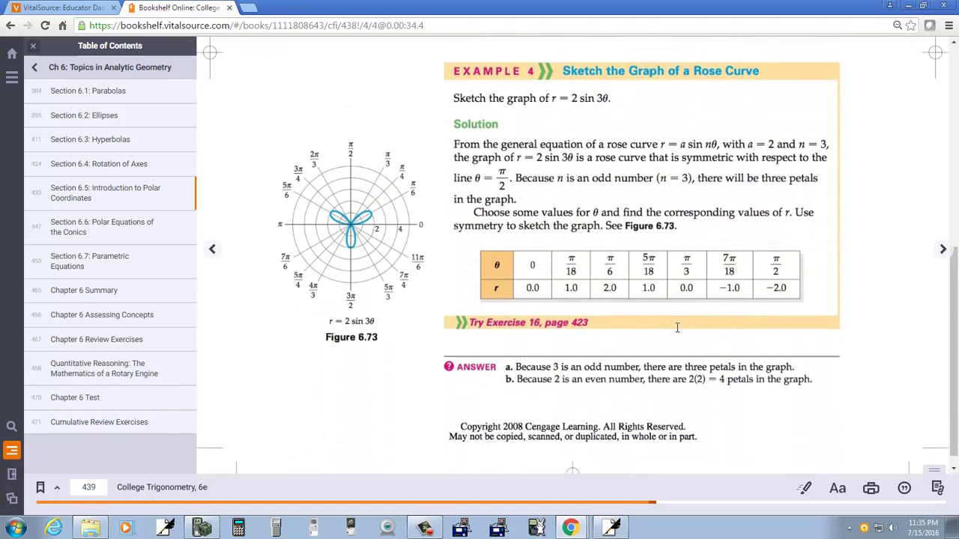